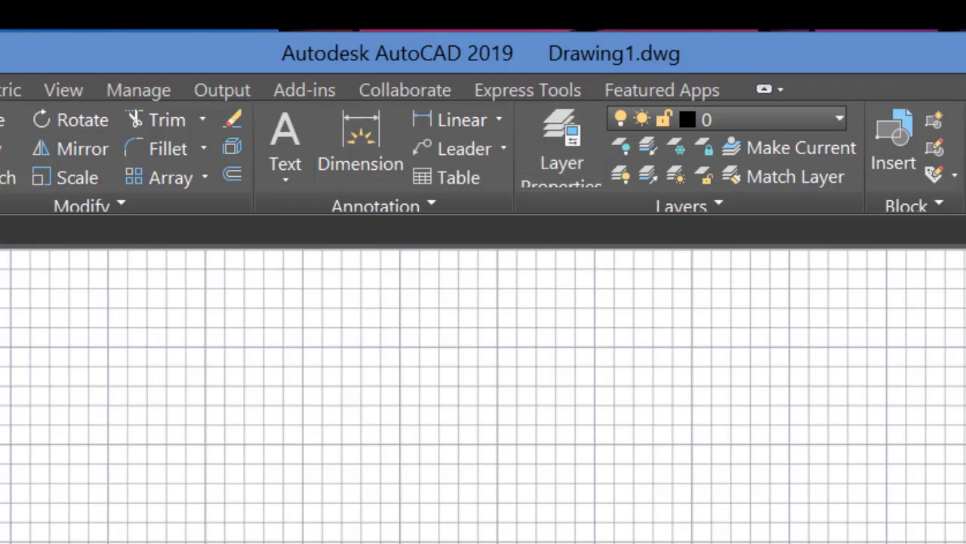
# Open the Layer Properties Manager with the LAYER command
pyautogui.click(559, 134)
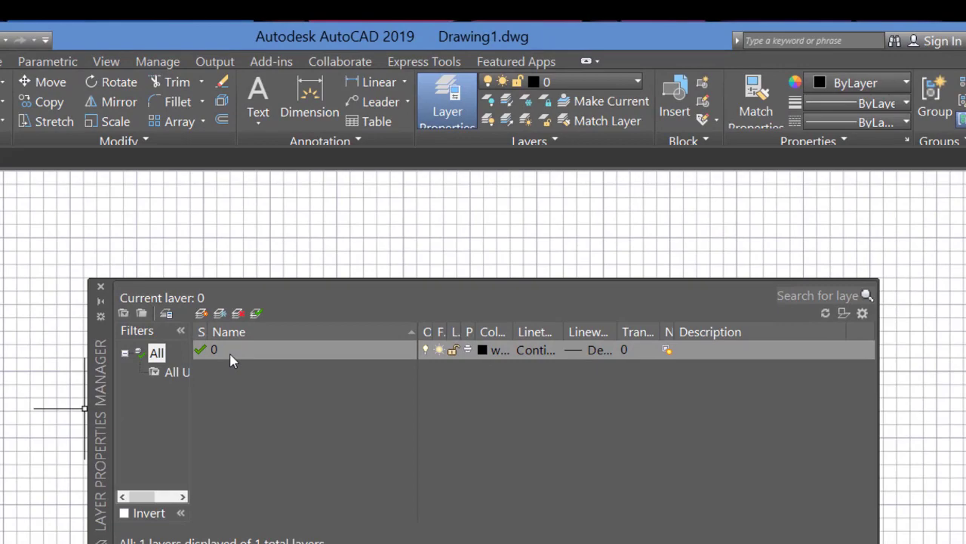
pyautogui.click(102, 286)
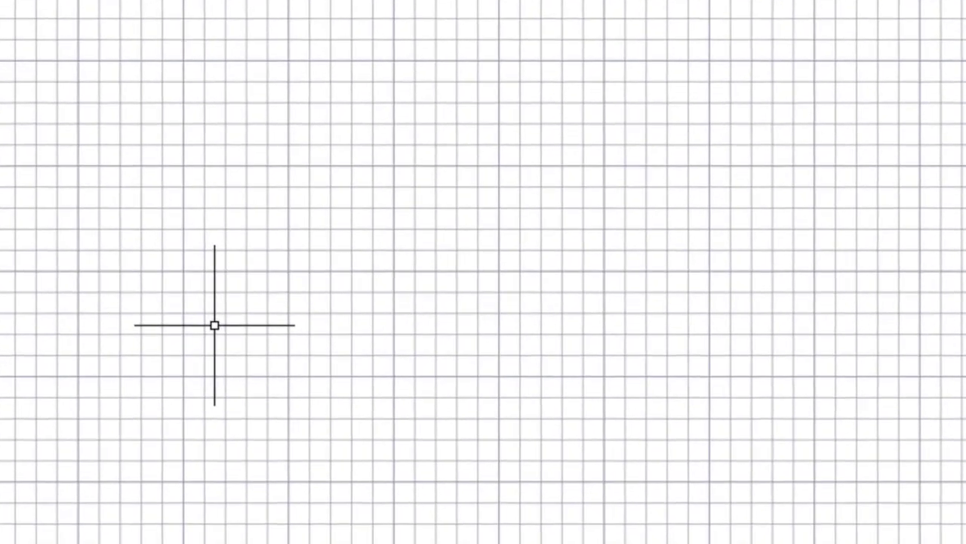
pyautogui.write('L')
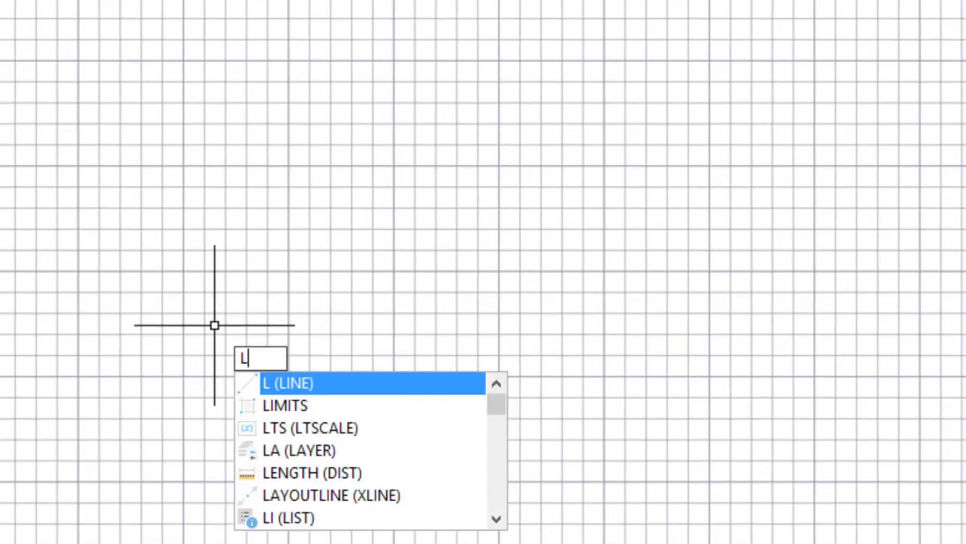
pyautogui.write('A')
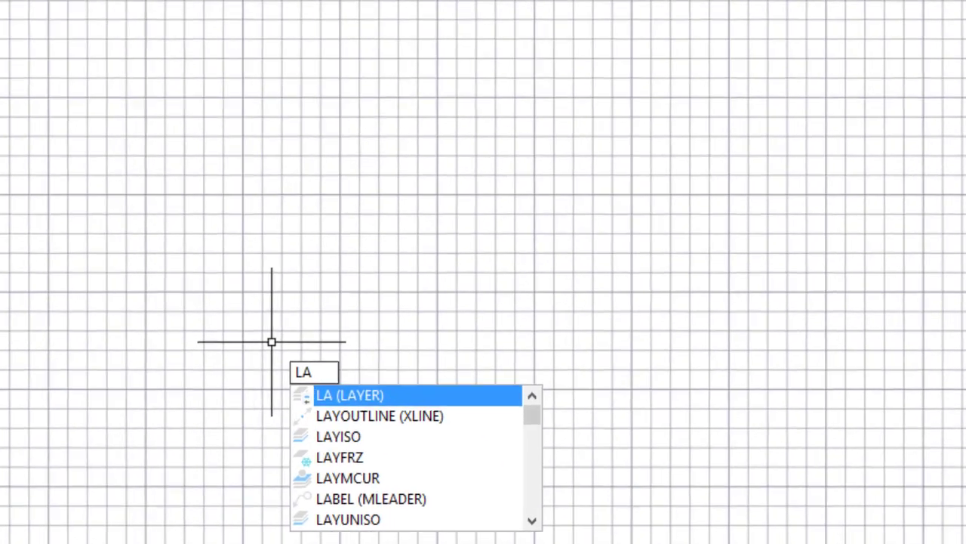
pyautogui.press('Return')
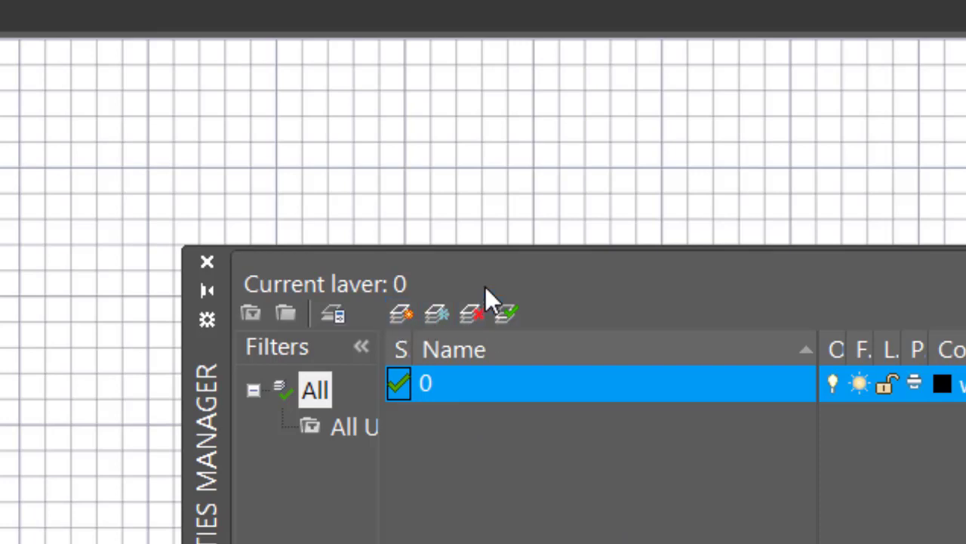
# Create a new layer and name it Ejes
pyautogui.click(402, 313)
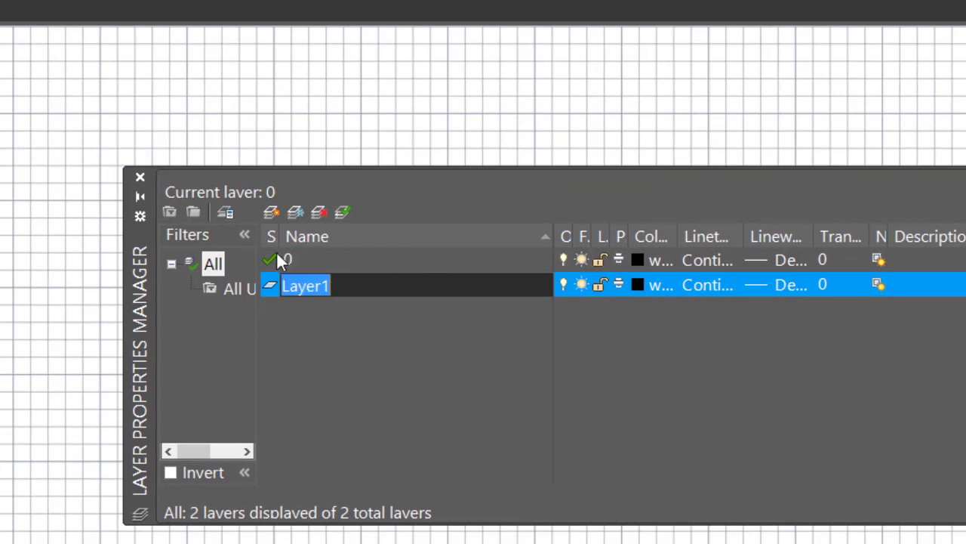
pyautogui.click(347, 285)
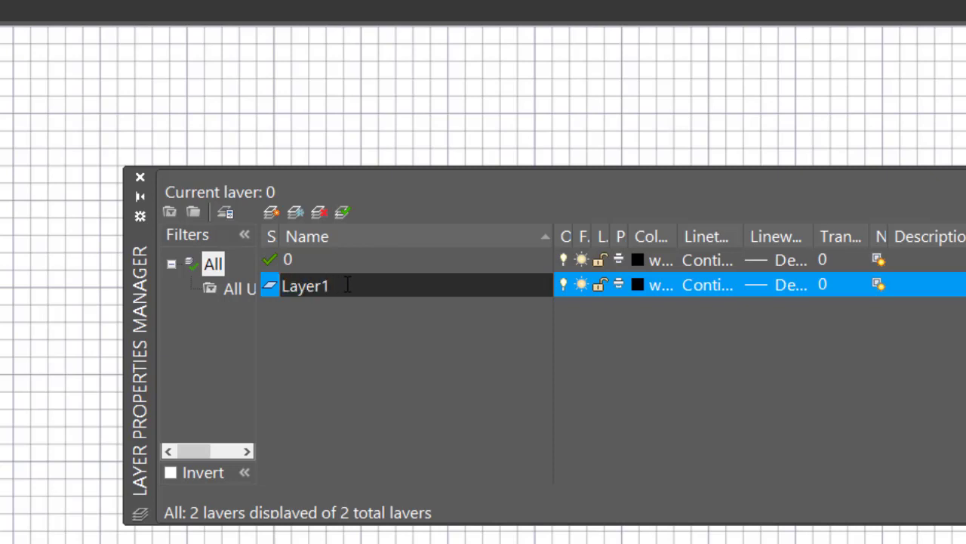
pyautogui.doubleClick(340, 284)
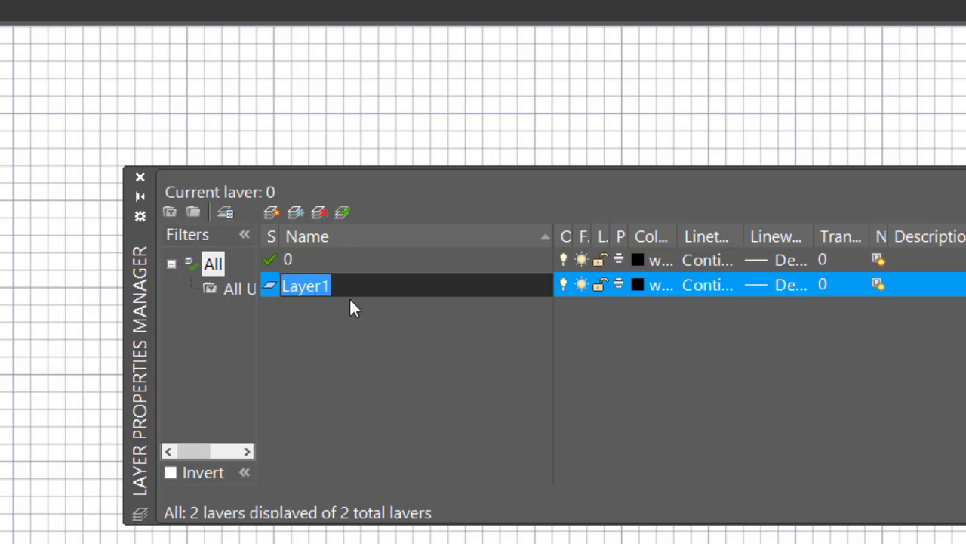
pyautogui.click(338, 290)
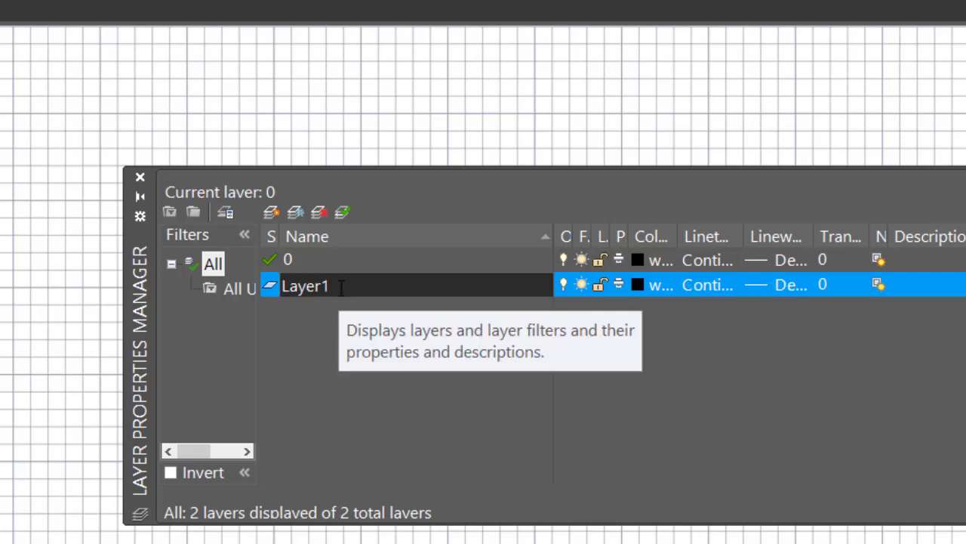
pyautogui.doubleClick(290, 285)
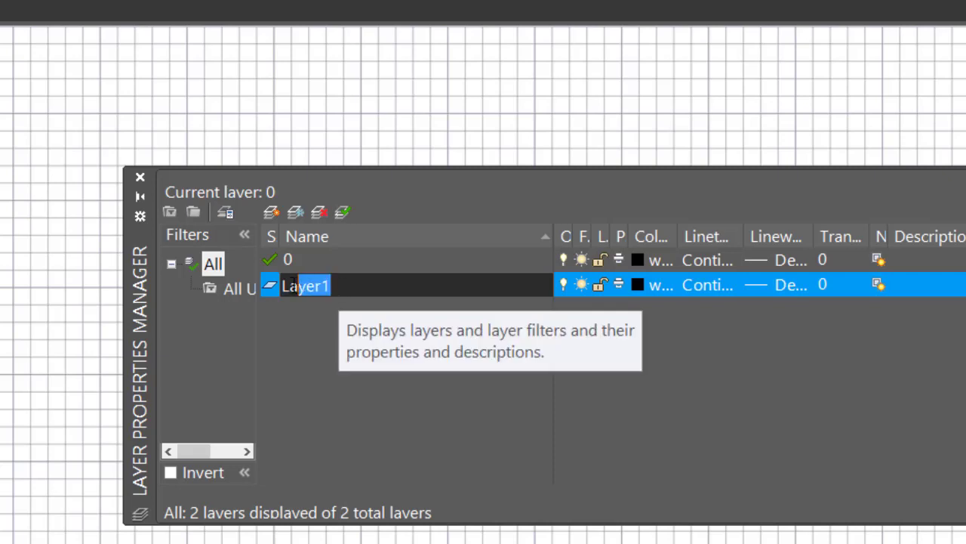
pyautogui.doubleClick(312, 284)
pyautogui.write('Ejes')
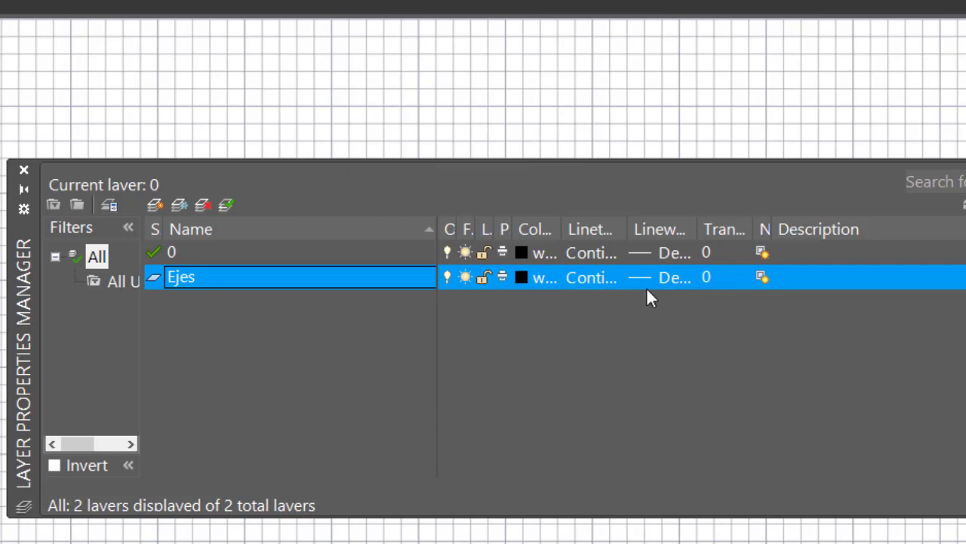
# Set the Ejes layer's color to red from the index colors
pyautogui.click(544, 279)
pyautogui.click(542, 276)
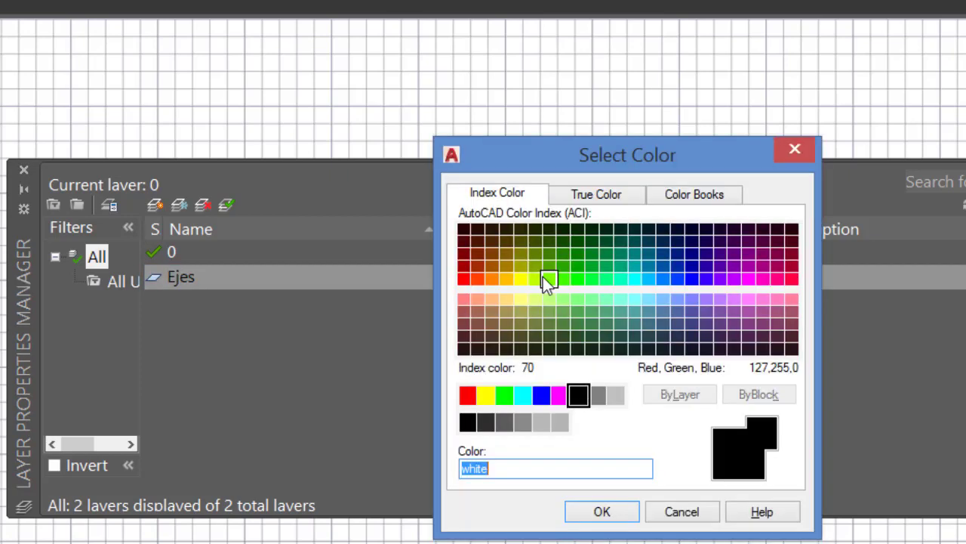
pyautogui.click(466, 395)
pyautogui.click(603, 512)
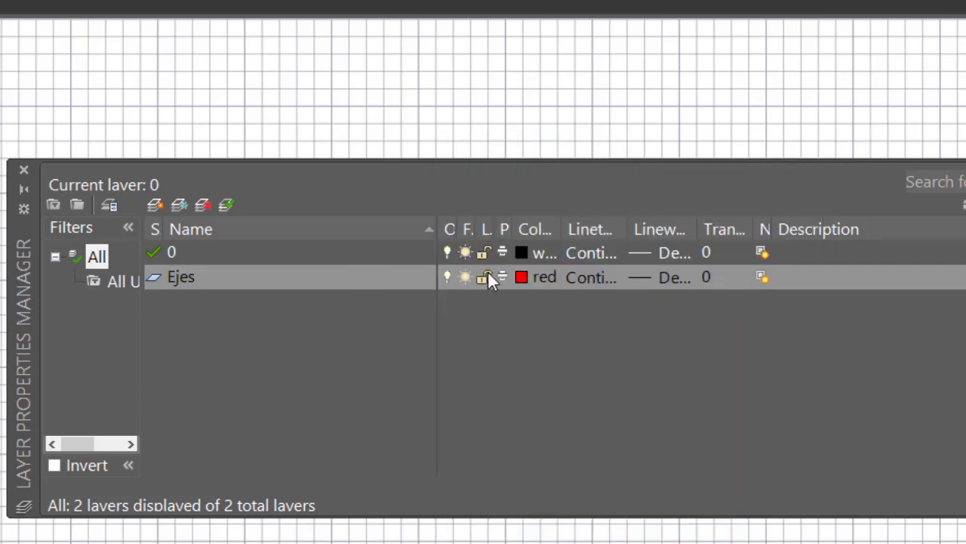
# Examine the loadable linetypes and the available lineweights for the Ejes layer without changing either
pyautogui.click(588, 277)
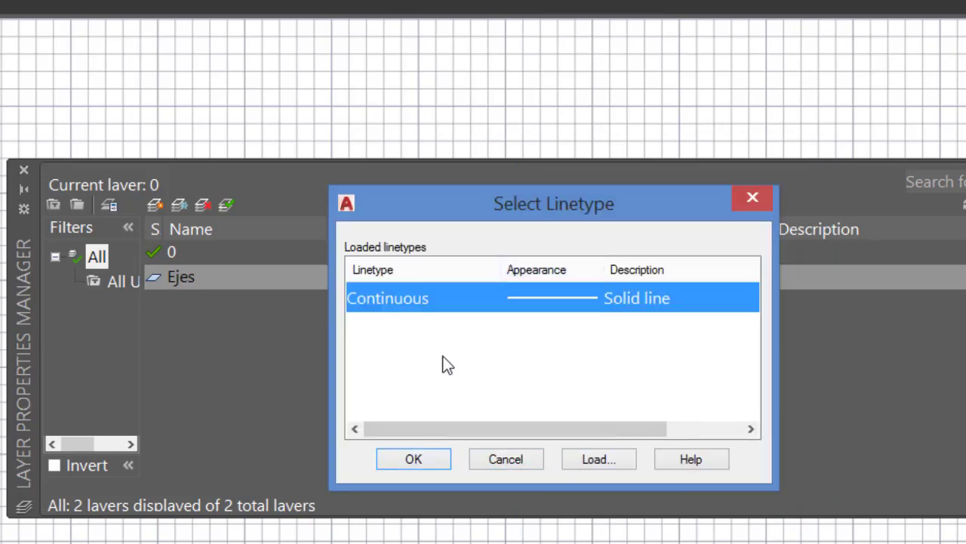
pyautogui.click(602, 460)
pyautogui.moveTo(822, 318)
pyautogui.mouseDown()
pyautogui.moveTo(814, 418)
pyautogui.moveTo(815, 306)
pyautogui.mouseUp()
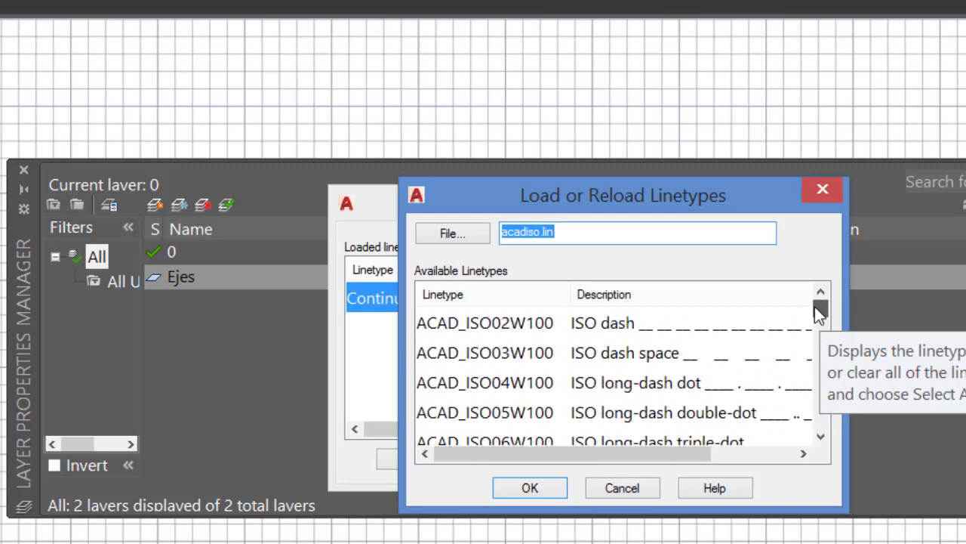
pyautogui.click(623, 491)
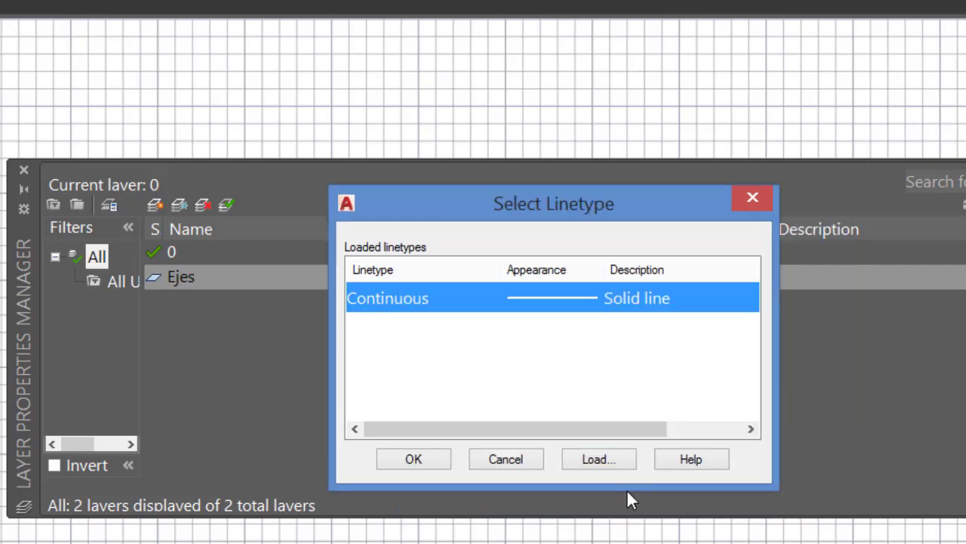
pyautogui.click(508, 459)
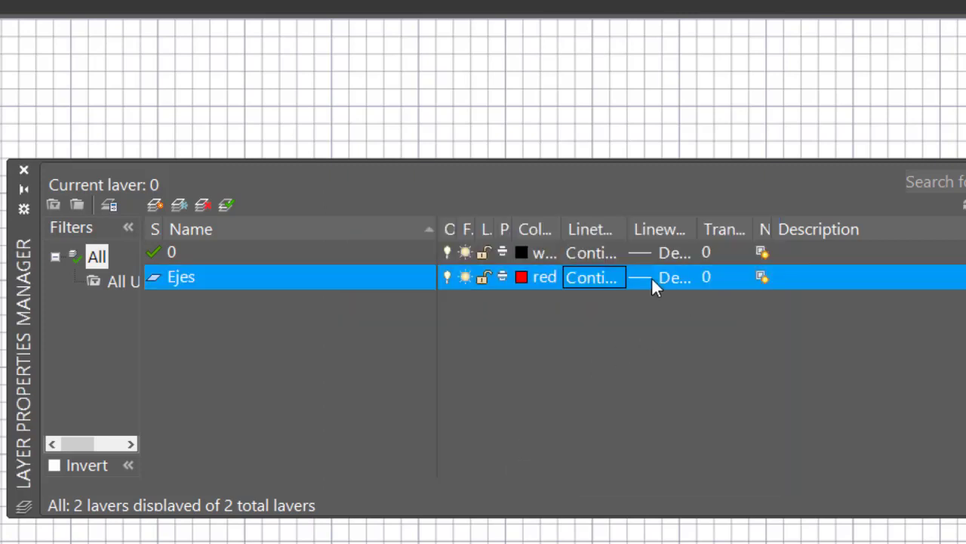
pyautogui.click(668, 277)
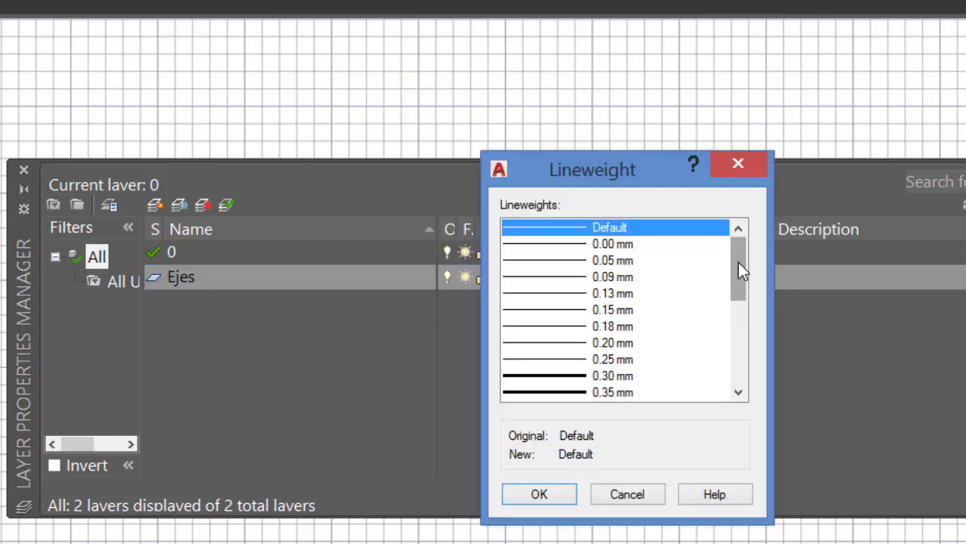
pyautogui.scroll(-3, 743, 270)
pyautogui.scroll(2, 747, 274)
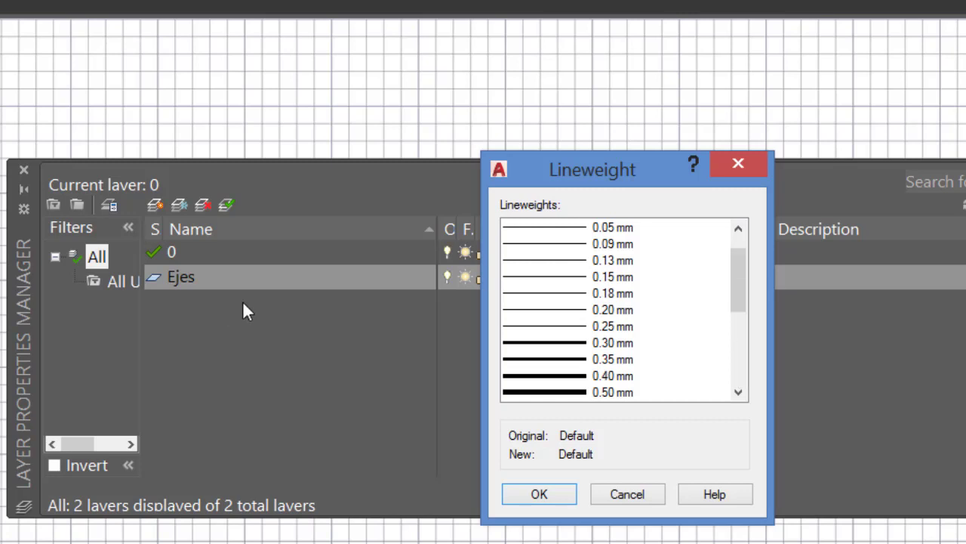
pyautogui.click(627, 497)
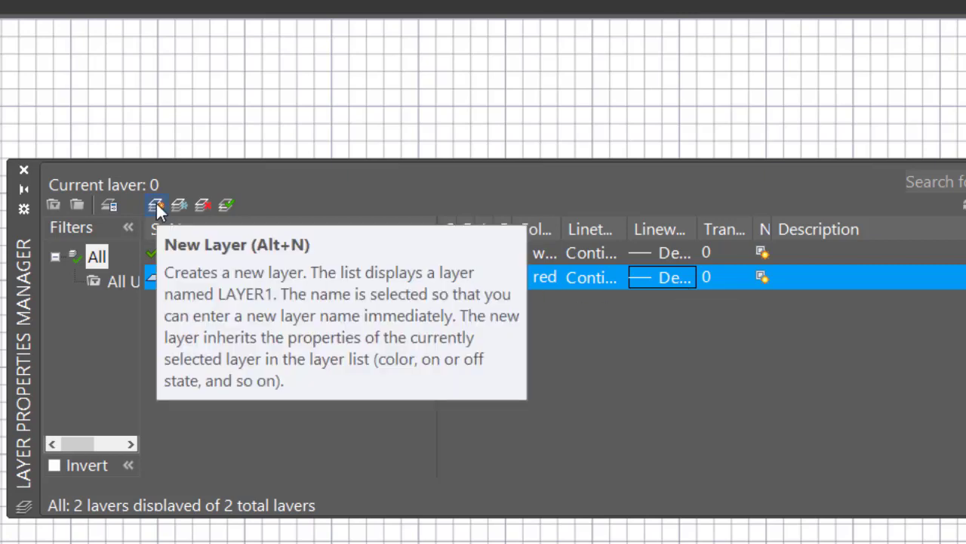
# Create a new layer named Esquema and set its color to blue
pyautogui.click(156, 201)
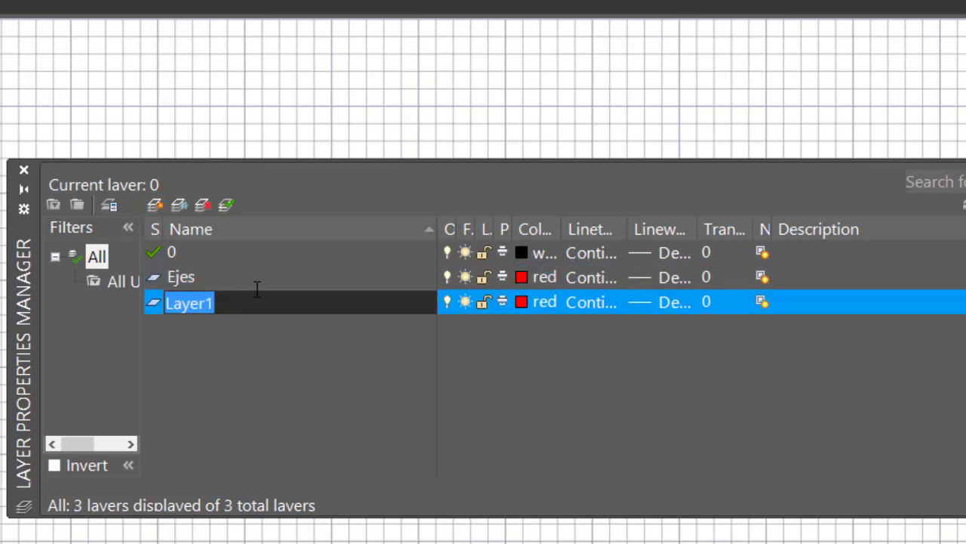
pyautogui.write('Esquema')
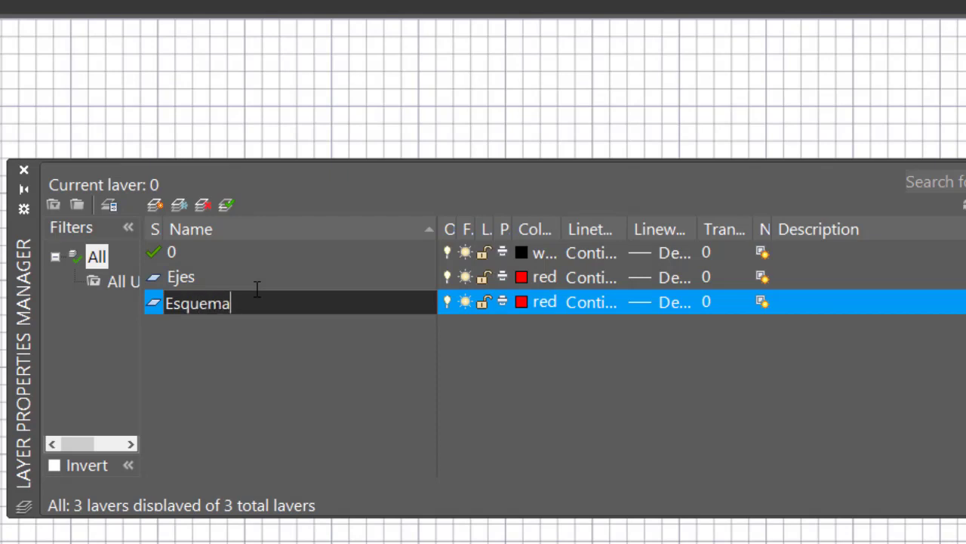
pyautogui.press('Return')
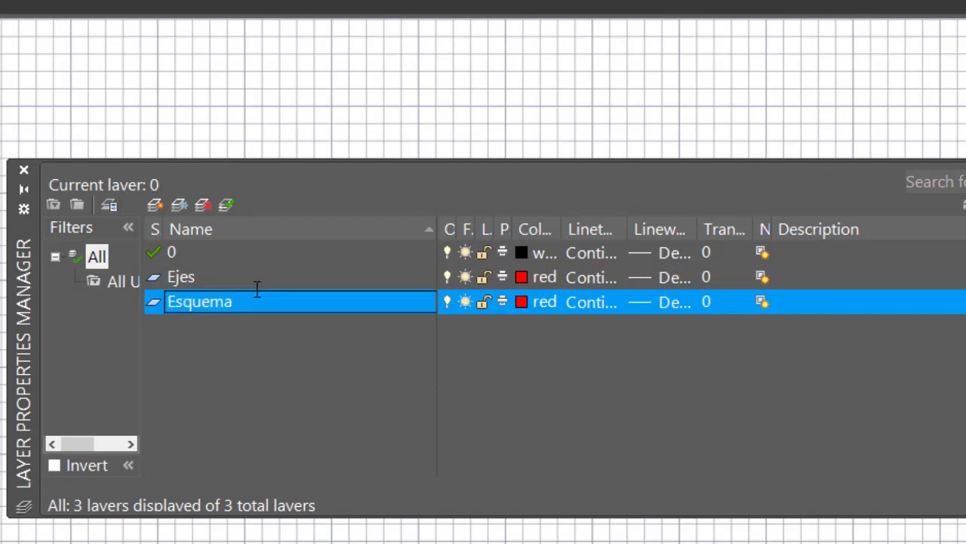
pyautogui.click(527, 300)
pyautogui.click(508, 395)
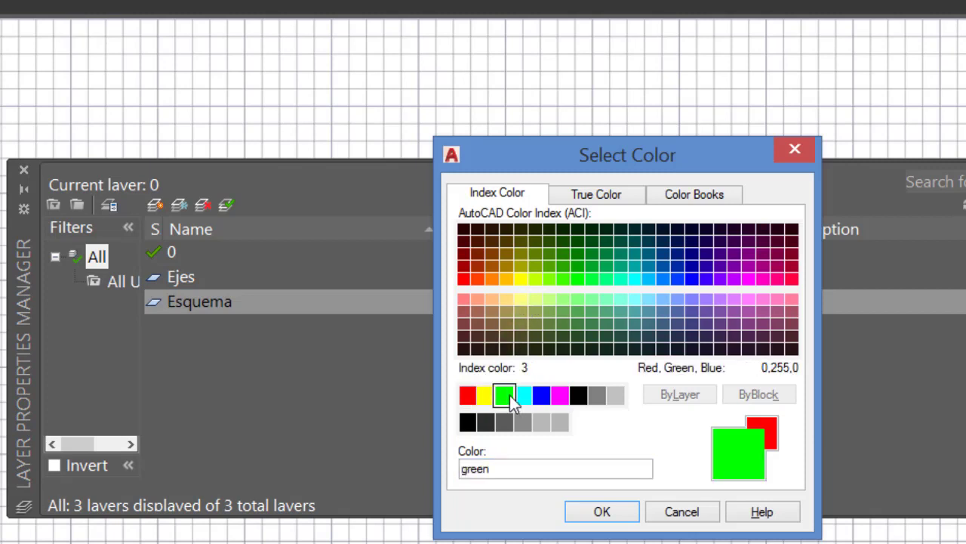
pyautogui.click(545, 400)
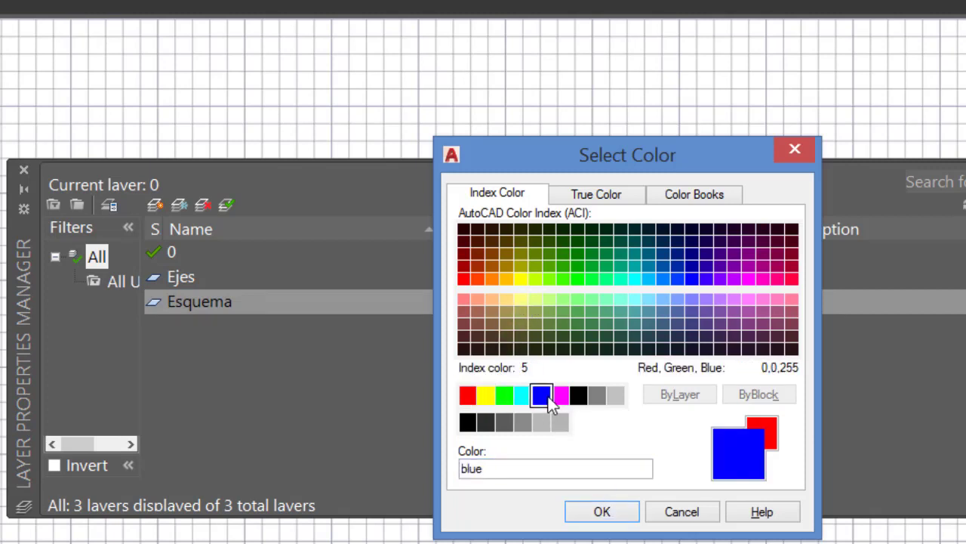
pyautogui.click(607, 515)
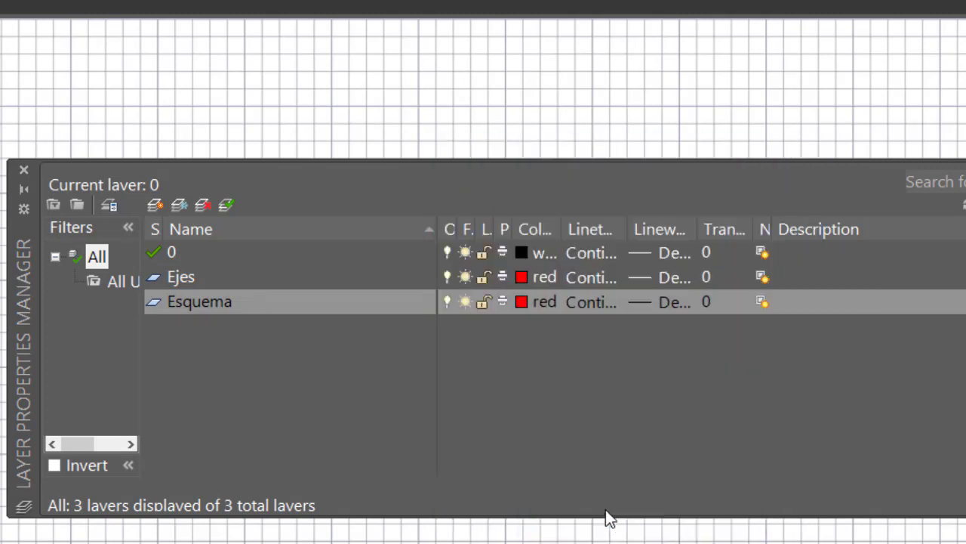
# Create a new layer named Solución and set its color to magenta
pyautogui.click(155, 205)
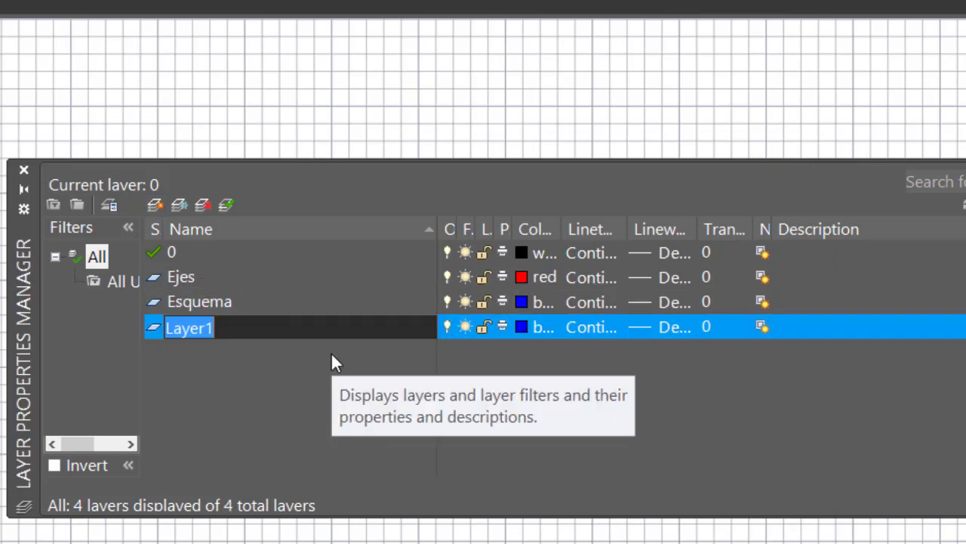
pyautogui.write('Solución')
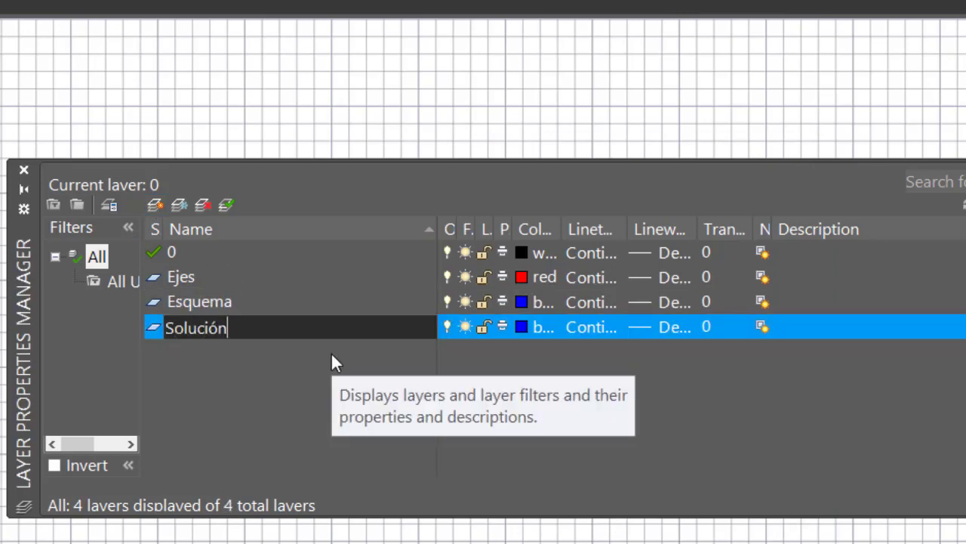
pyautogui.press('Return')
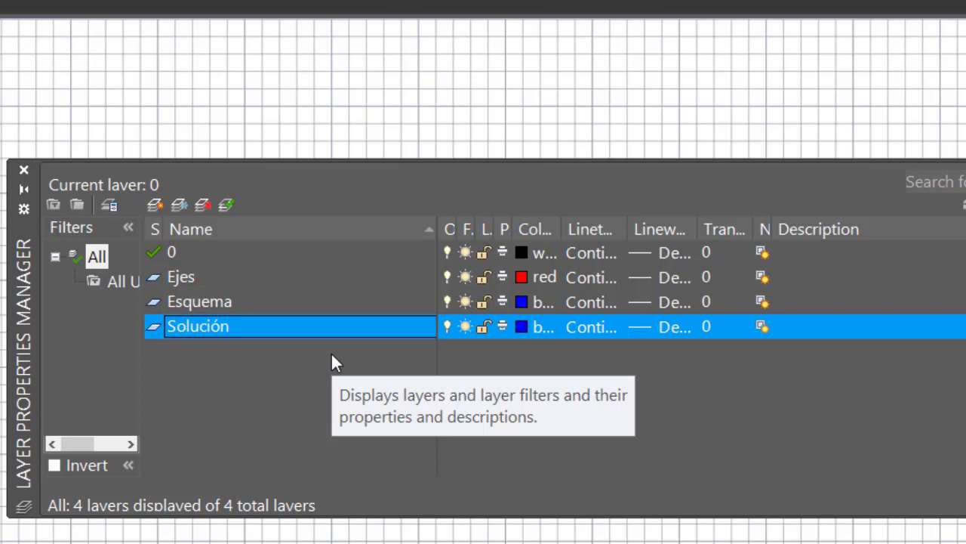
pyautogui.click(529, 327)
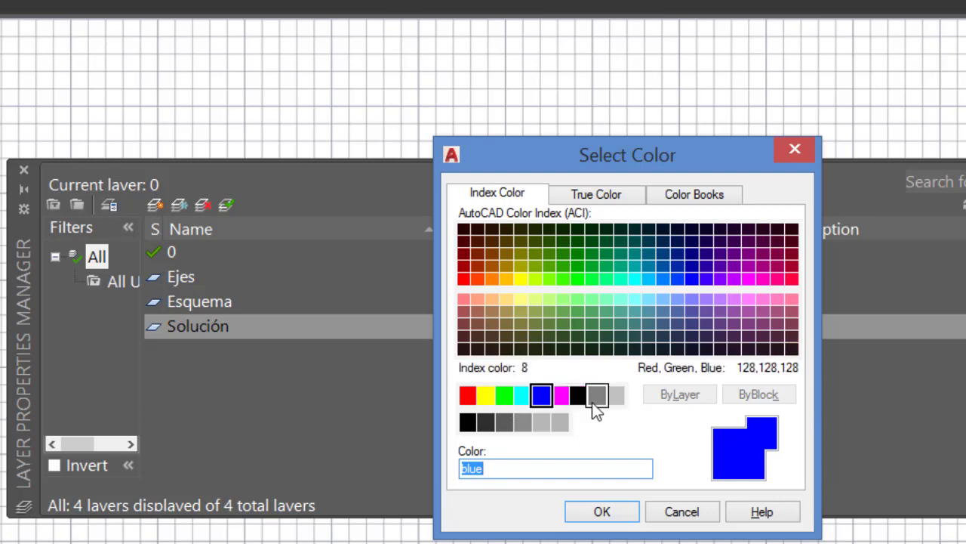
pyautogui.click(560, 395)
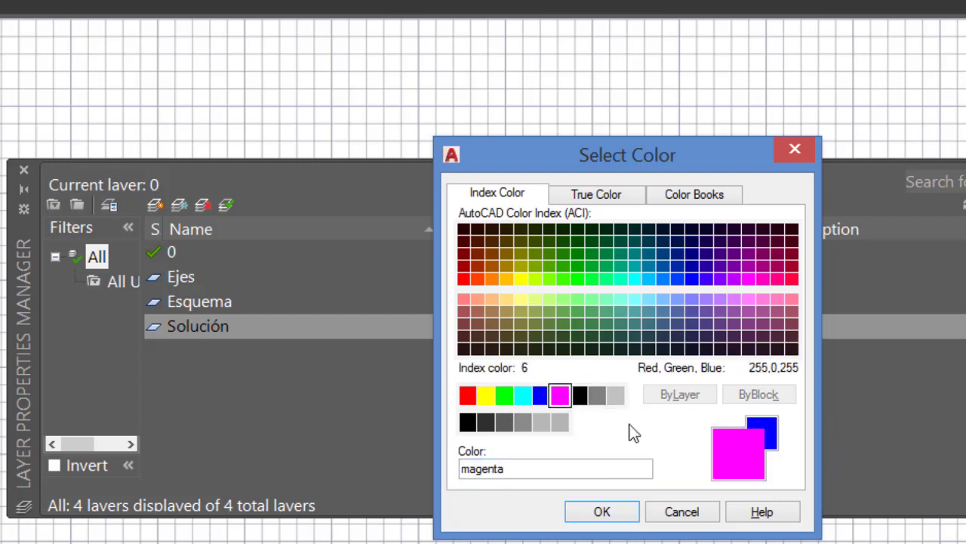
pyautogui.click(596, 516)
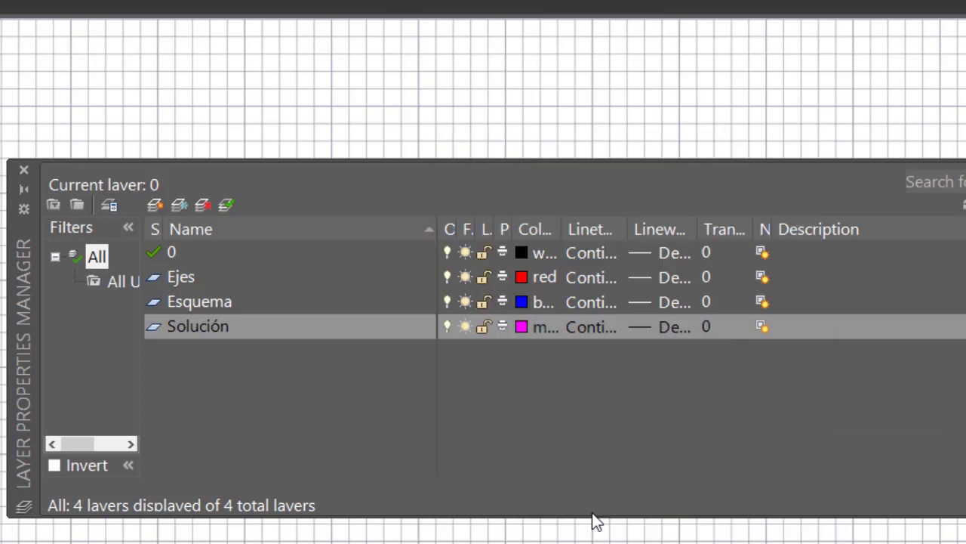
pyautogui.click(202, 277)
pyautogui.click(207, 299)
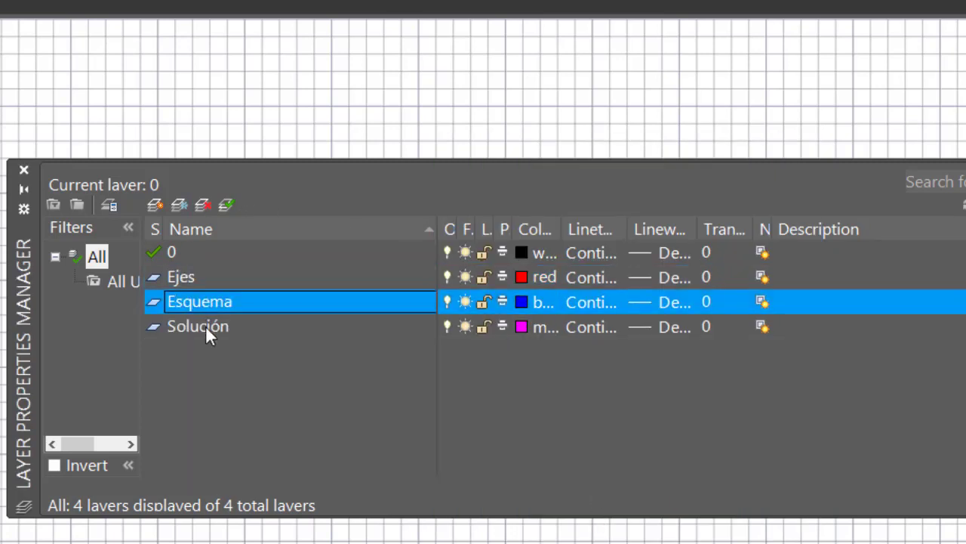
pyautogui.click(204, 275)
pyautogui.click(204, 250)
pyautogui.click(207, 274)
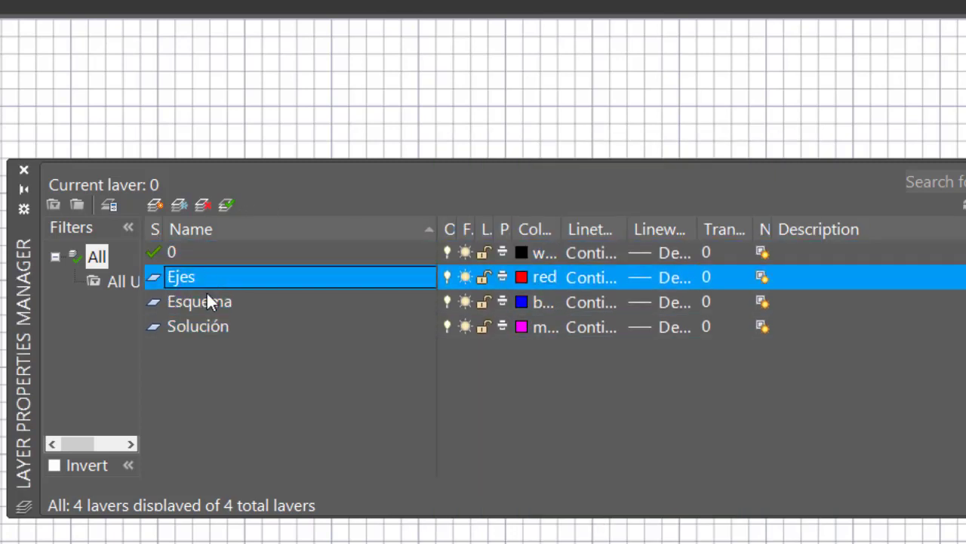
pyautogui.click(207, 302)
pyautogui.click(207, 325)
pyautogui.click(208, 301)
# Make the Ejes layer current and close the layer manager
pyautogui.click(202, 275)
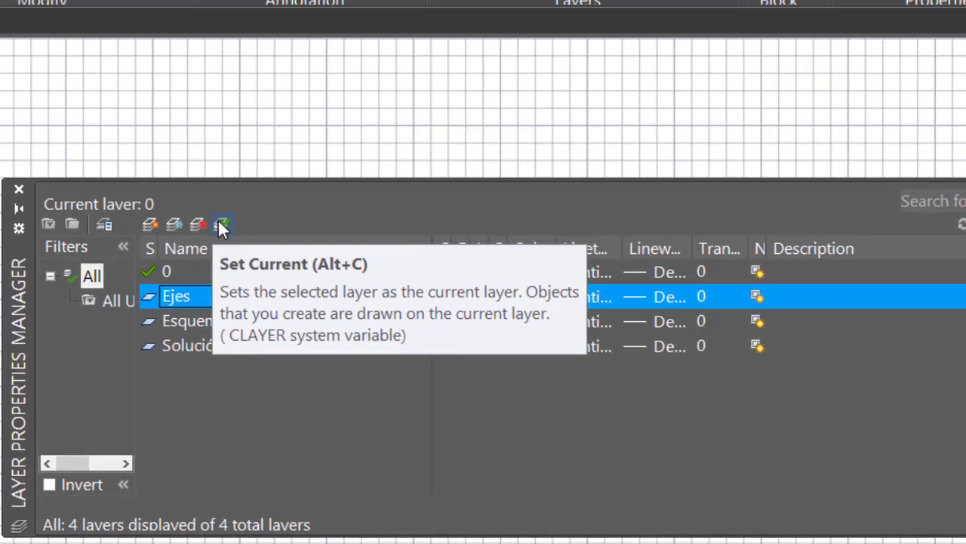
pyautogui.click(227, 207)
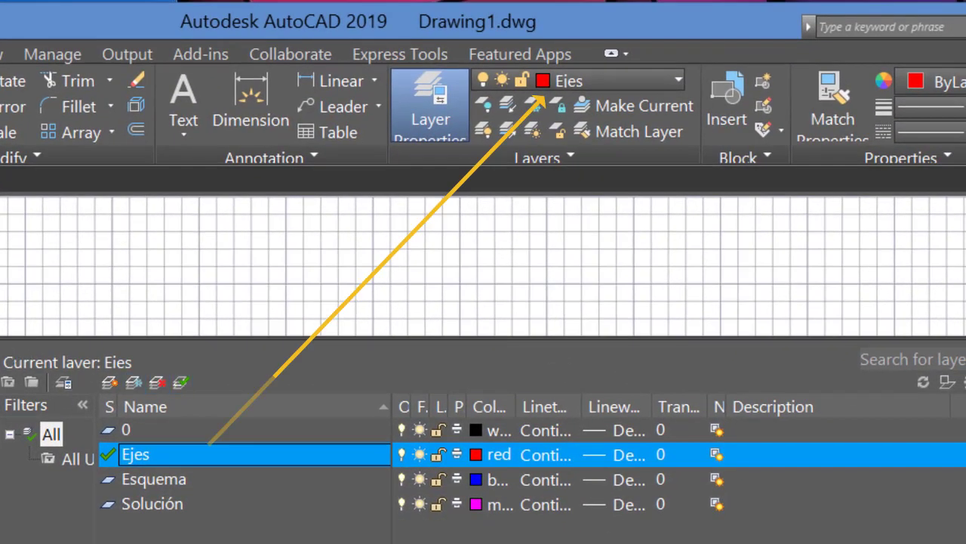
pyautogui.click(1, 379)
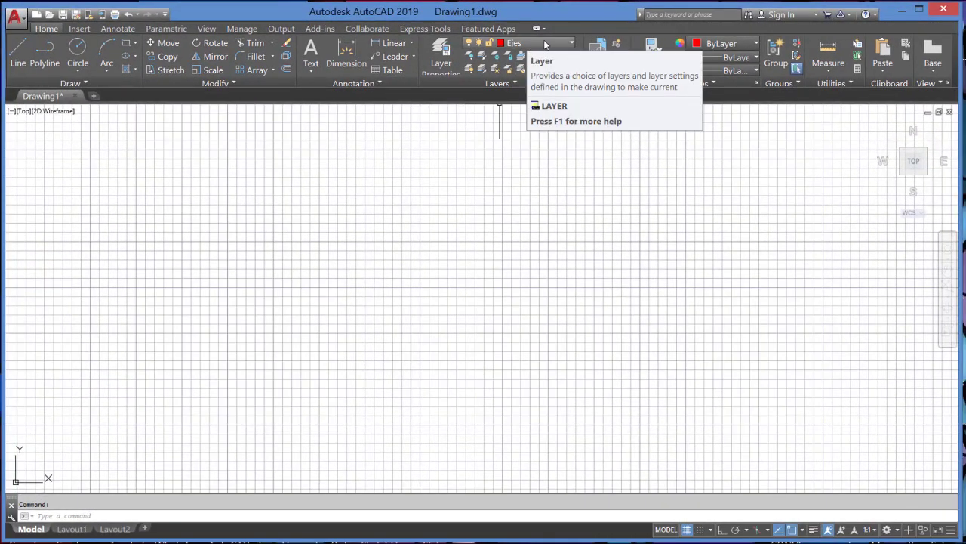
pyautogui.click(539, 44)
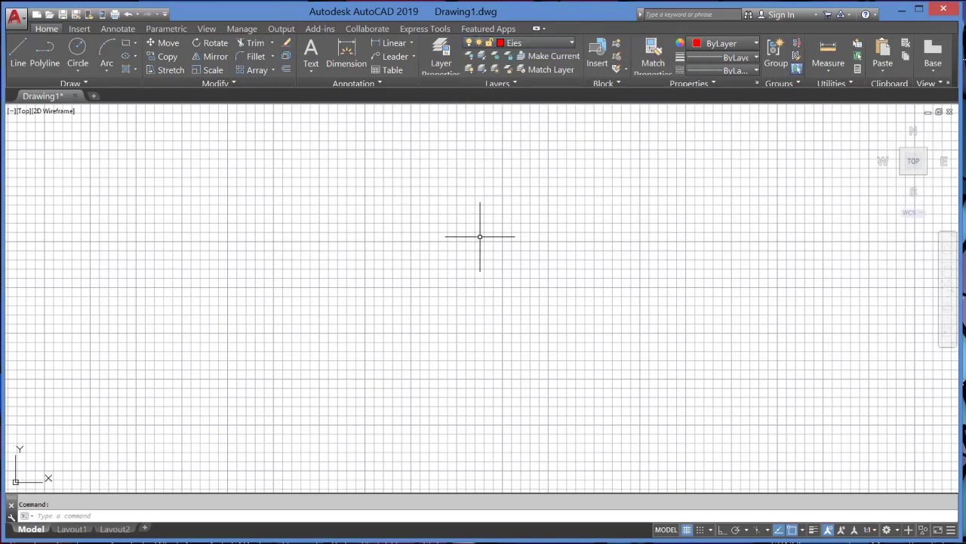
pyautogui.click(339, 234)
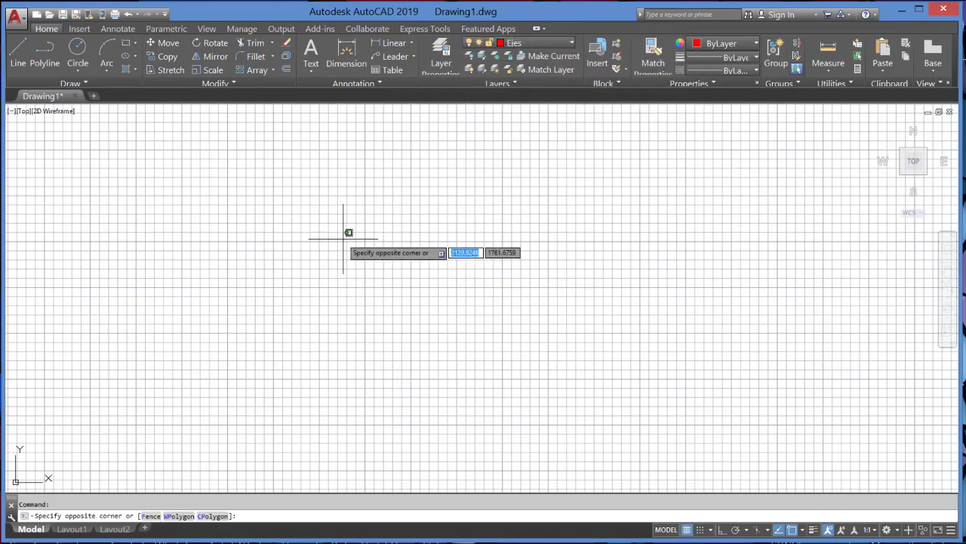
pyautogui.press('Escape')
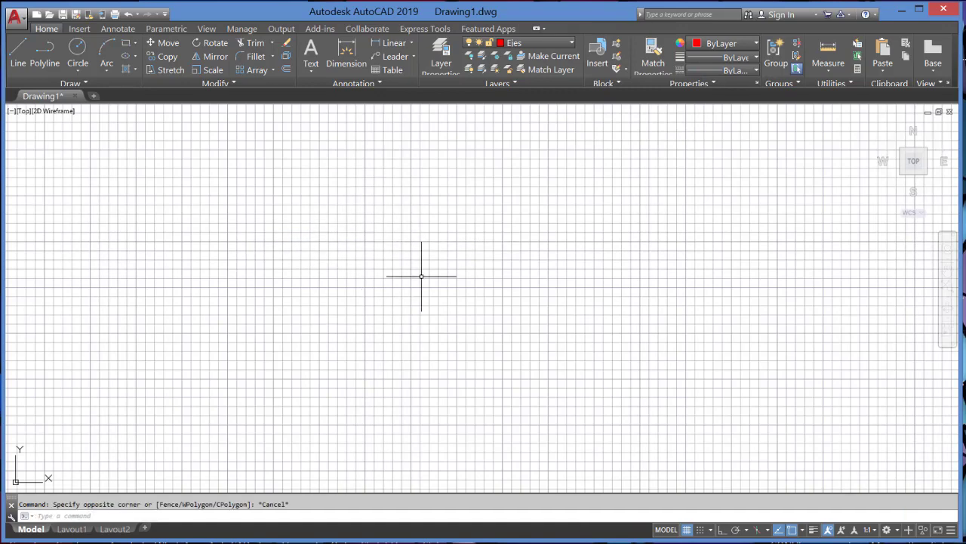
# Draw a closed four-sided irregular outline with the Line command on the Ejes layer
pyautogui.scroll(3, 401, 270)
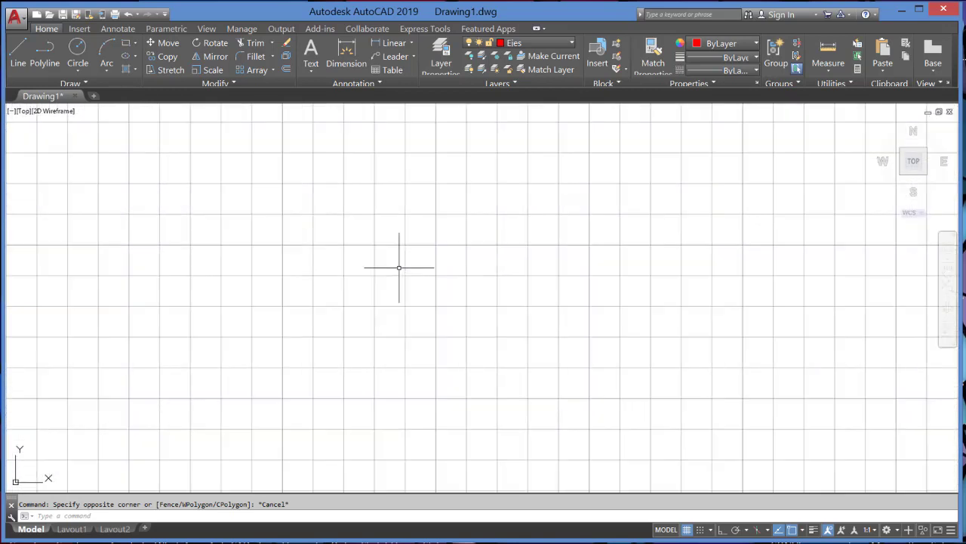
pyautogui.scroll(2, 399, 267)
pyautogui.write('l')
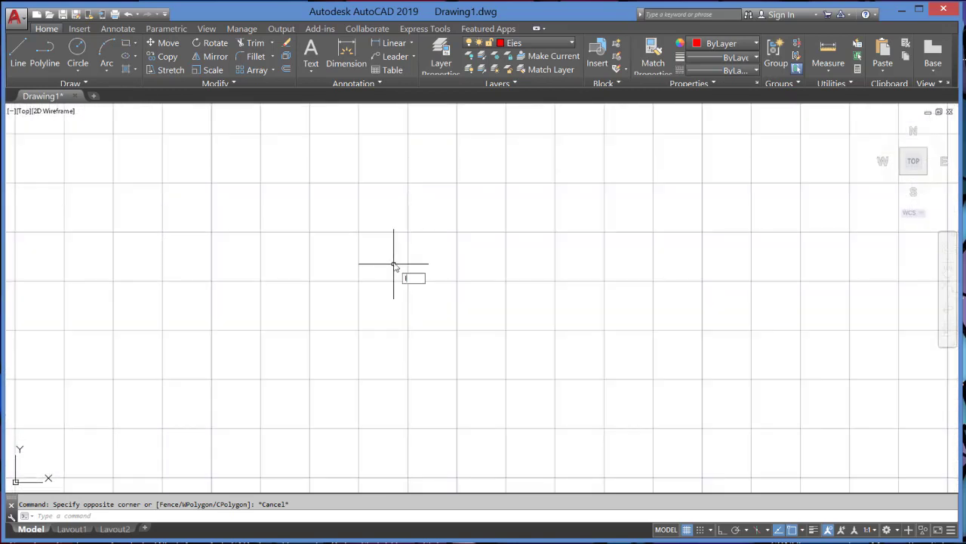
pyautogui.press('Return')
pyautogui.click(317, 363)
pyautogui.click(426, 160)
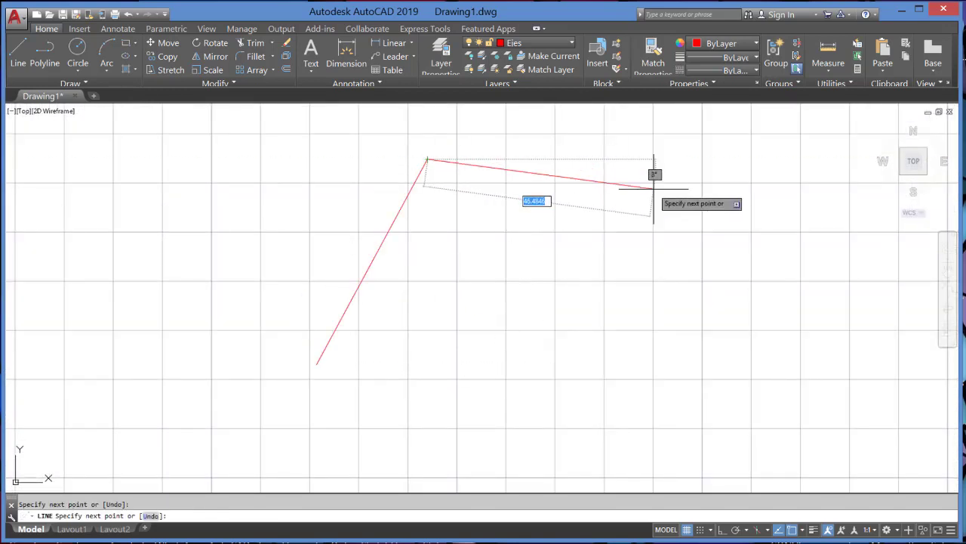
pyautogui.click(655, 189)
pyautogui.click(702, 315)
pyautogui.write('c')
pyautogui.press('Return')
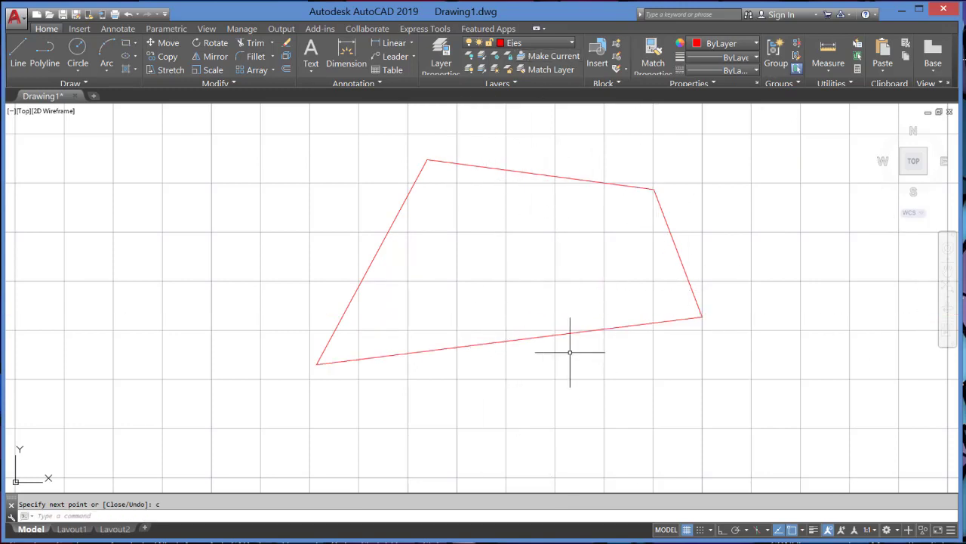
# Make Esquema the current layer and draw a circle to the left of the red quadrilateral
pyautogui.click(548, 43)
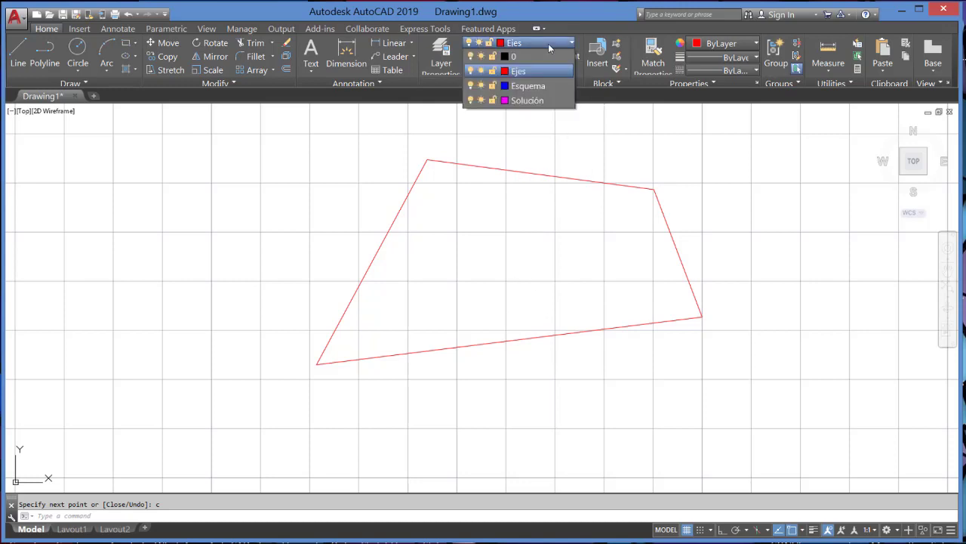
pyautogui.click(527, 86)
pyautogui.write('c')
pyautogui.press('Return')
pyautogui.click(250, 248)
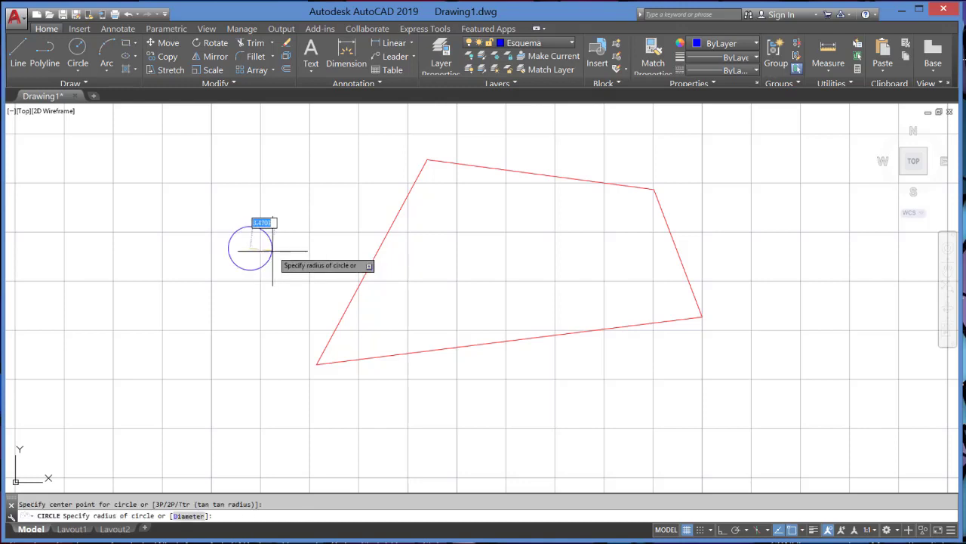
pyautogui.click(320, 251)
pyautogui.press('Escape')
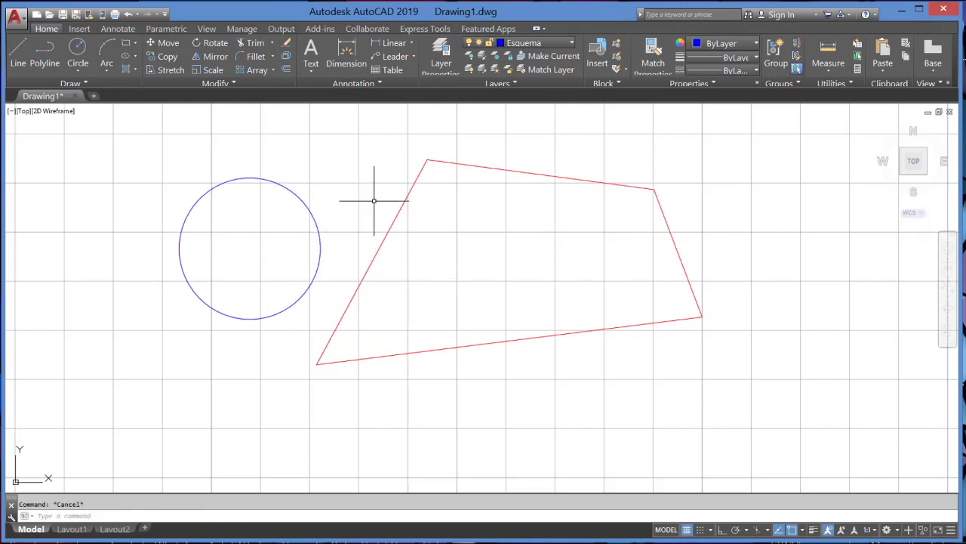
# Make Solución the current layer and draw a rectangle overlapping the lower right part of the red quadrilateral
pyautogui.click(553, 45)
pyautogui.click(527, 100)
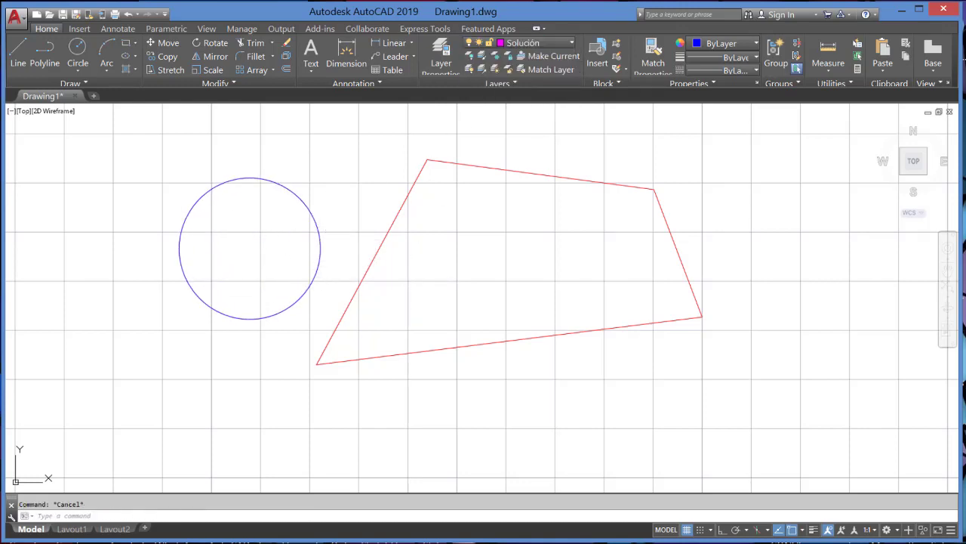
pyautogui.write('rec')
pyautogui.press('Return')
pyautogui.click(474, 228)
pyautogui.click(761, 419)
pyautogui.press('Escape')
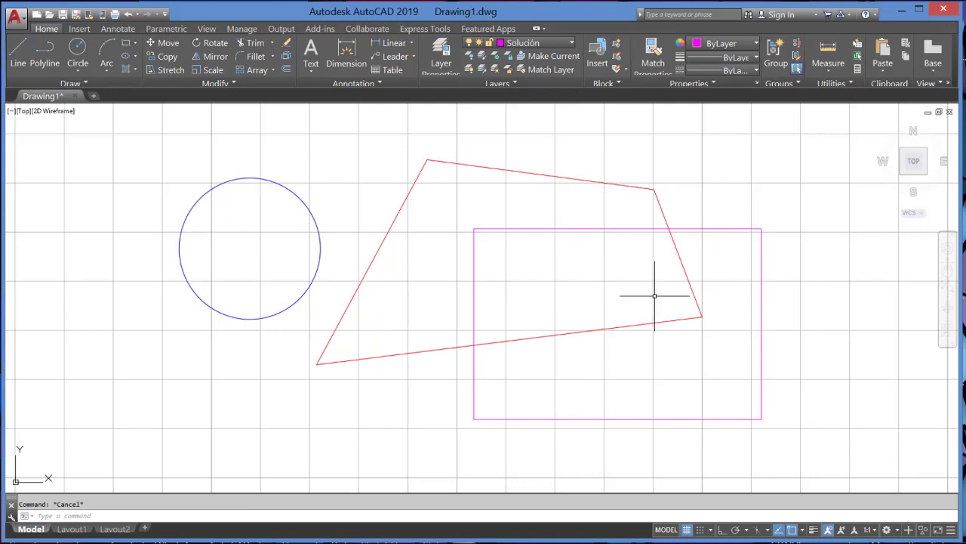
pyautogui.click(551, 43)
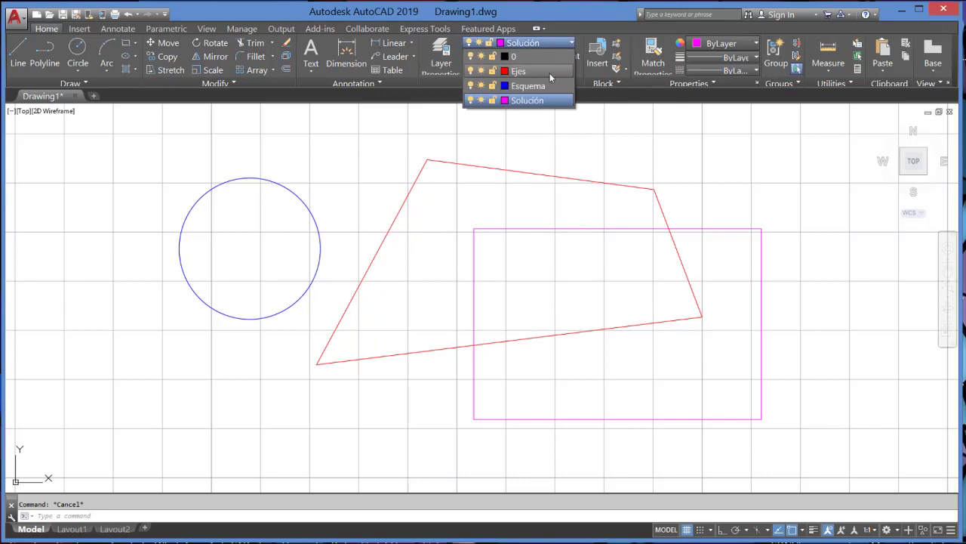
pyautogui.click(602, 148)
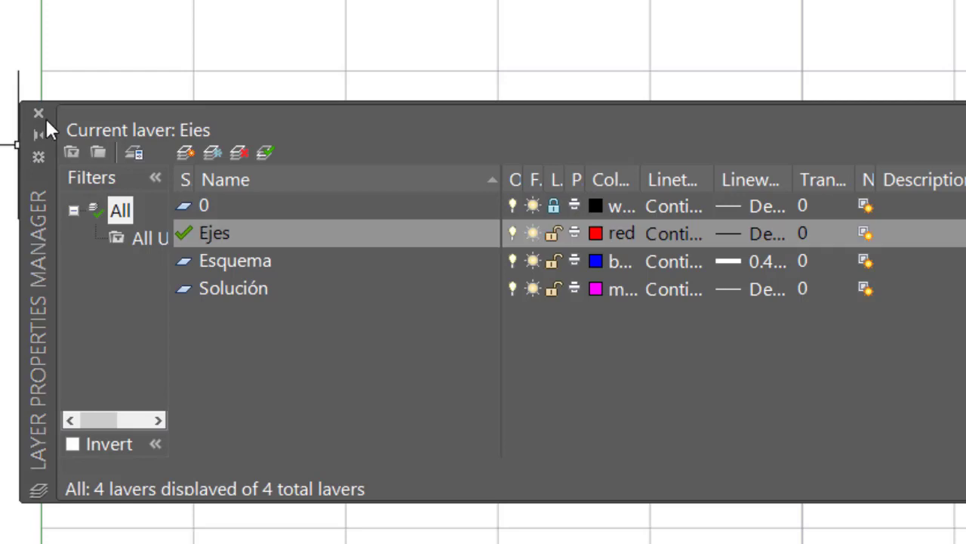
# Examine the available lineweights for the Esquema layer without changing its setting, and close the layer manager
pyautogui.click(744, 259)
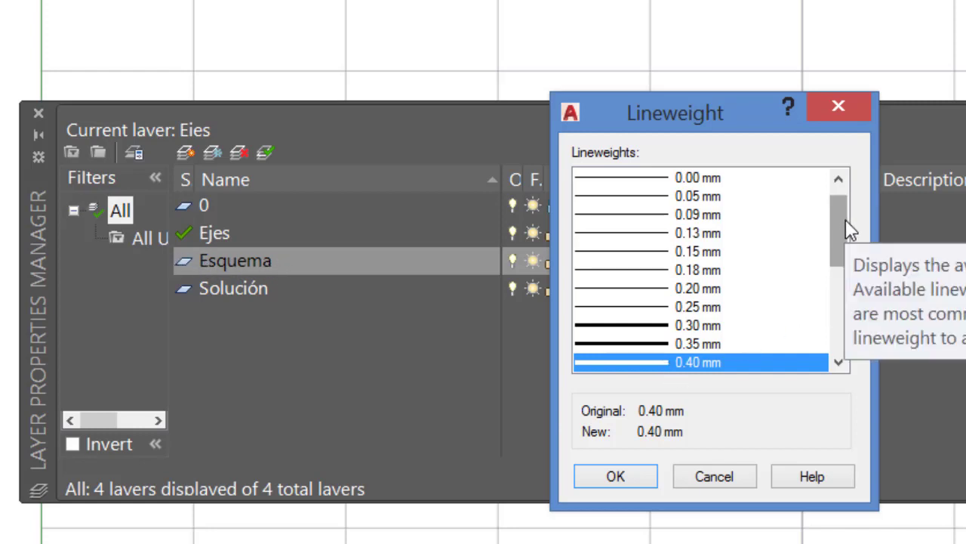
pyautogui.scroll(-2, 846, 227)
pyautogui.scroll(-1, 850, 243)
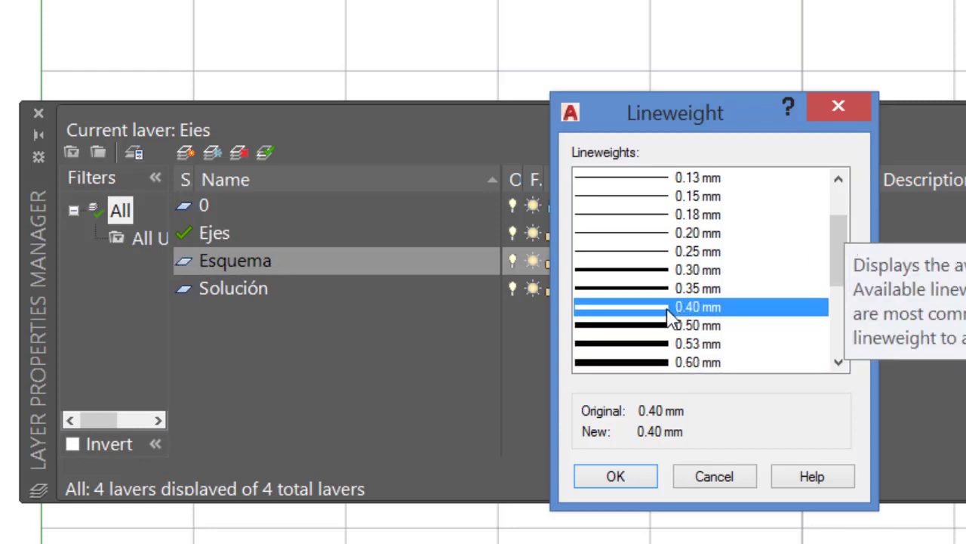
pyautogui.click(731, 477)
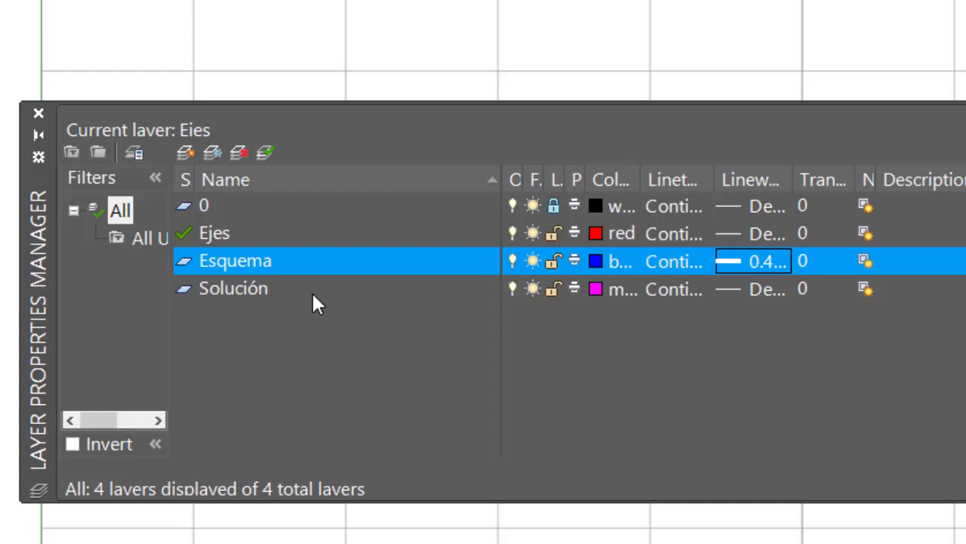
pyautogui.click(758, 258)
pyautogui.click(848, 110)
pyautogui.click(356, 232)
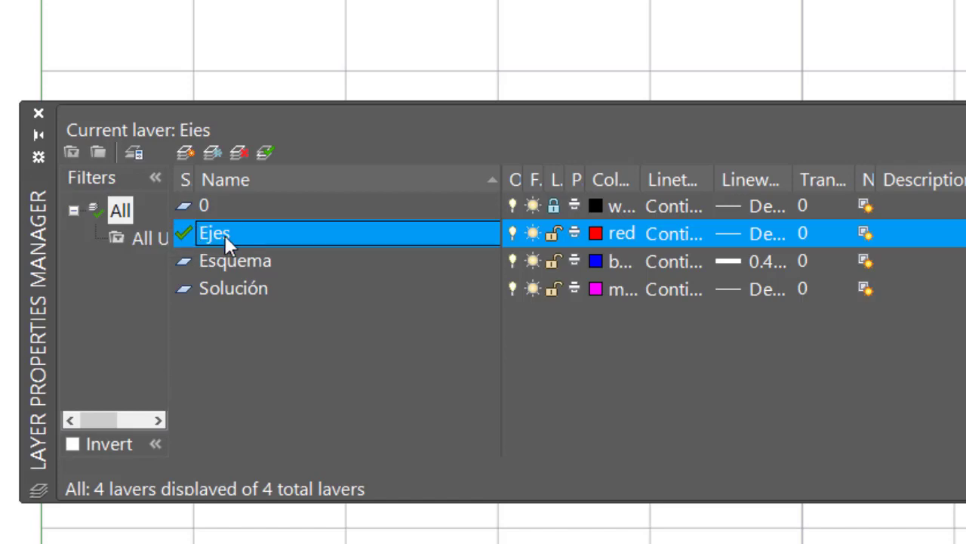
pyautogui.click(39, 114)
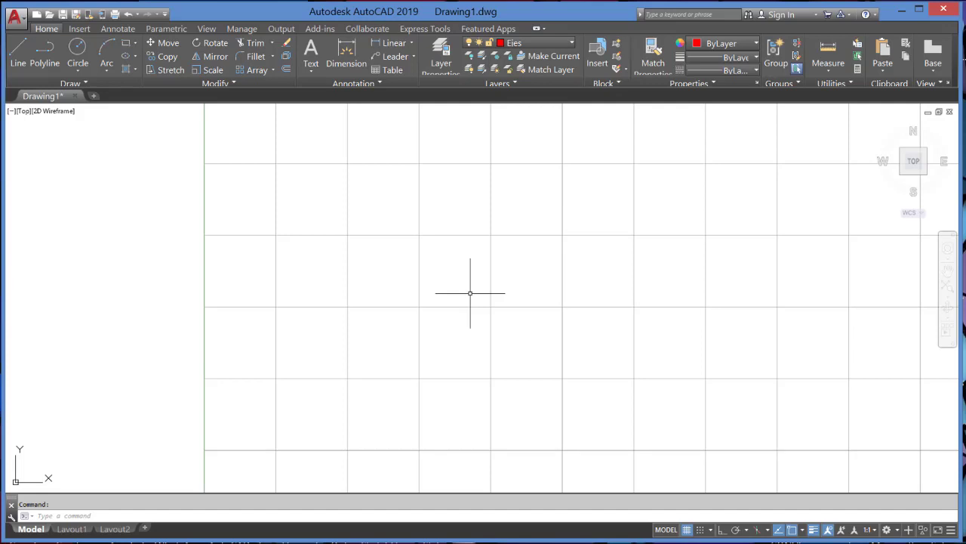
pyautogui.click(446, 311)
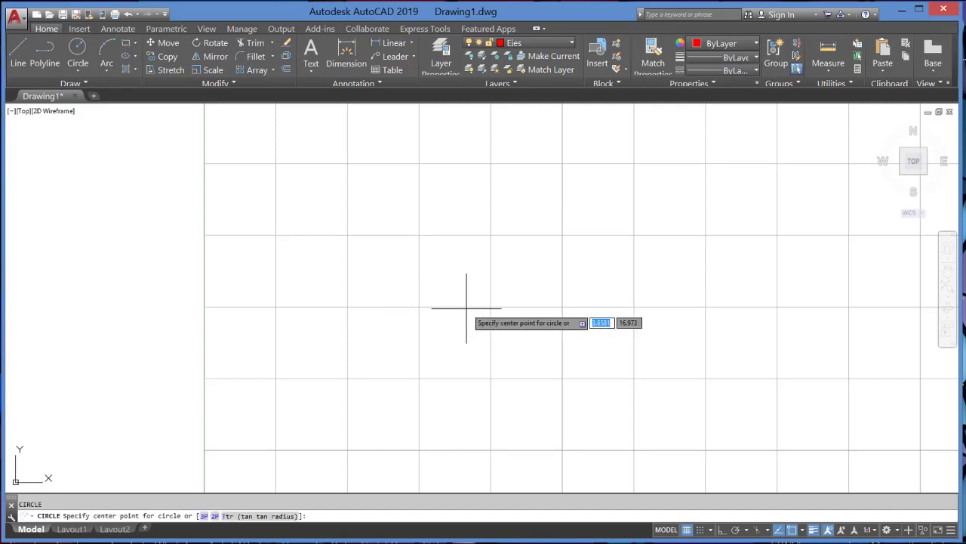
pyautogui.press('Escape')
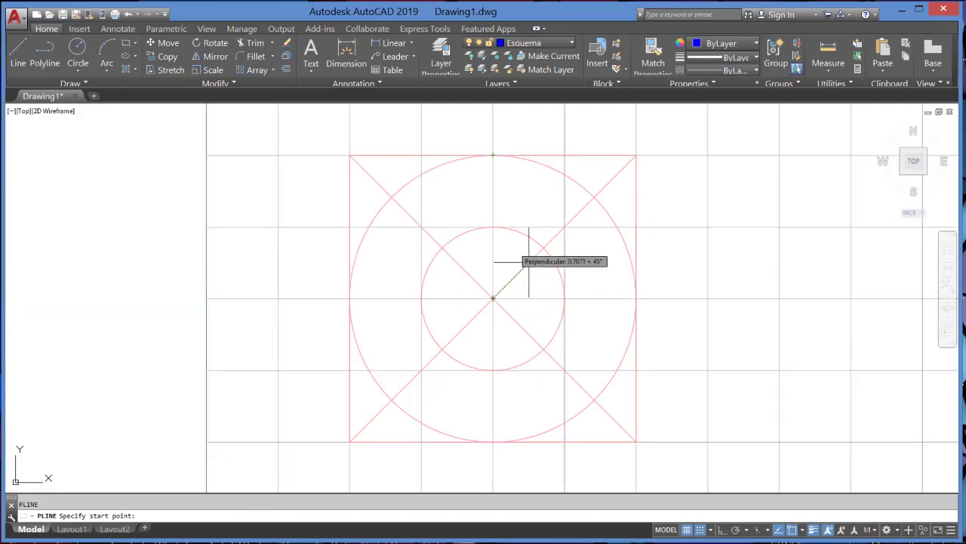
# With object snap off, start a polyline on Esquema at the small circle's top, going 1 unit up, 2 left and 2 down
pyautogui.press('F3')
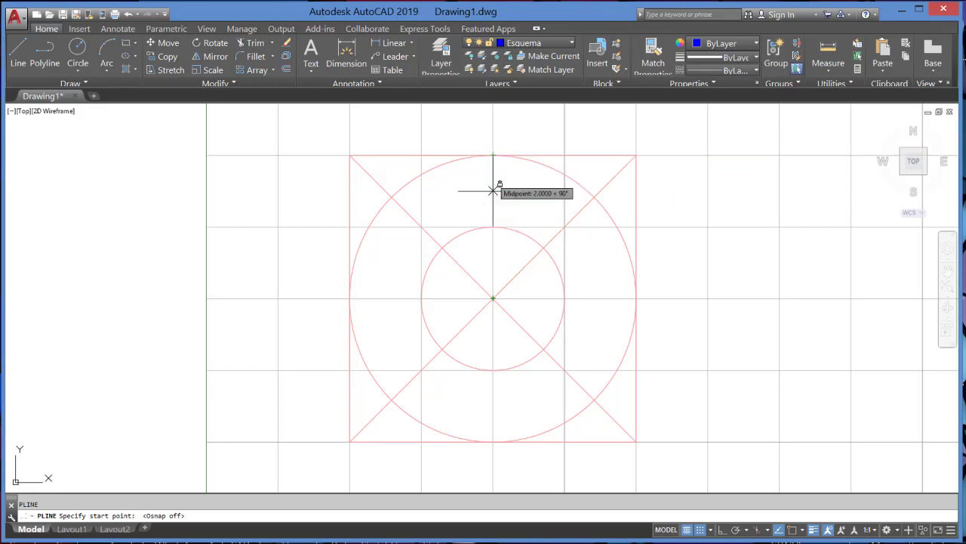
pyautogui.click(493, 226)
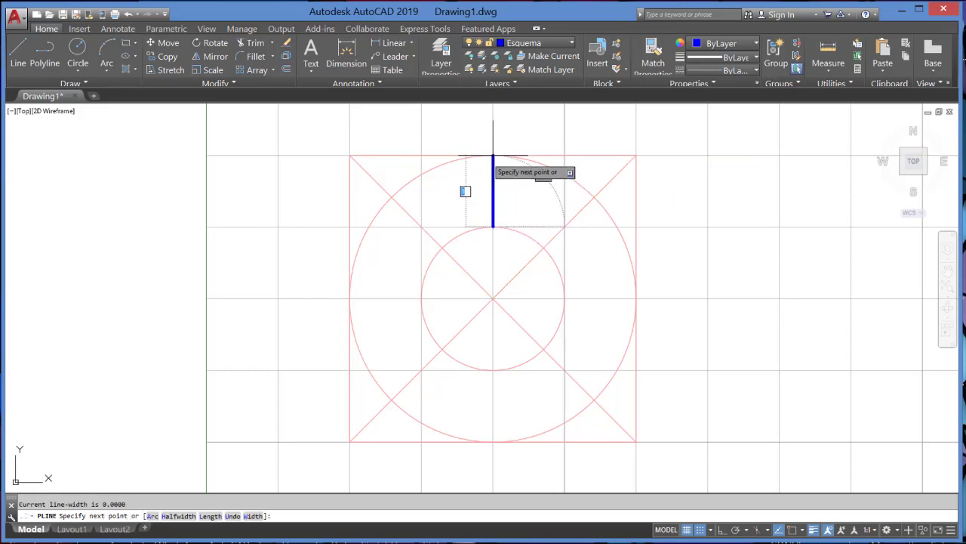
pyautogui.click(493, 156)
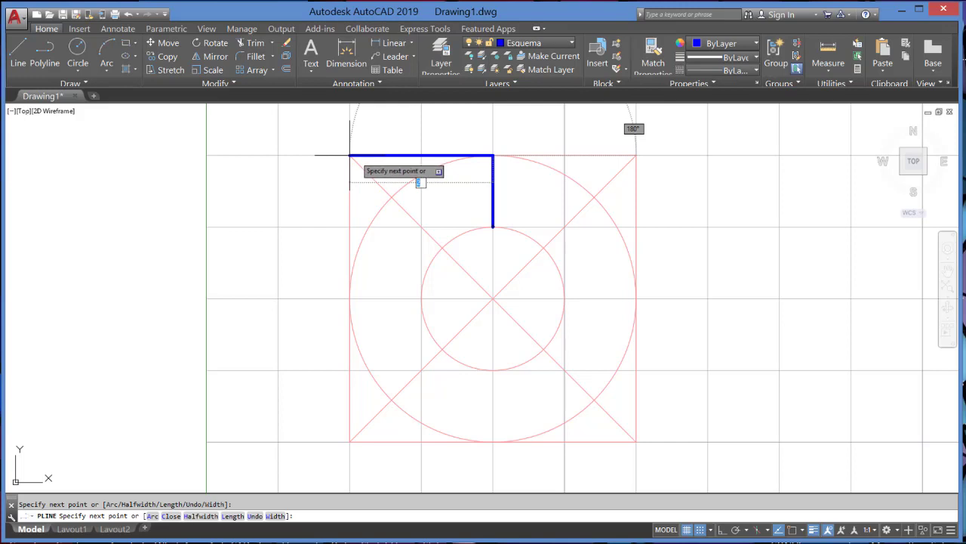
pyautogui.click(349, 156)
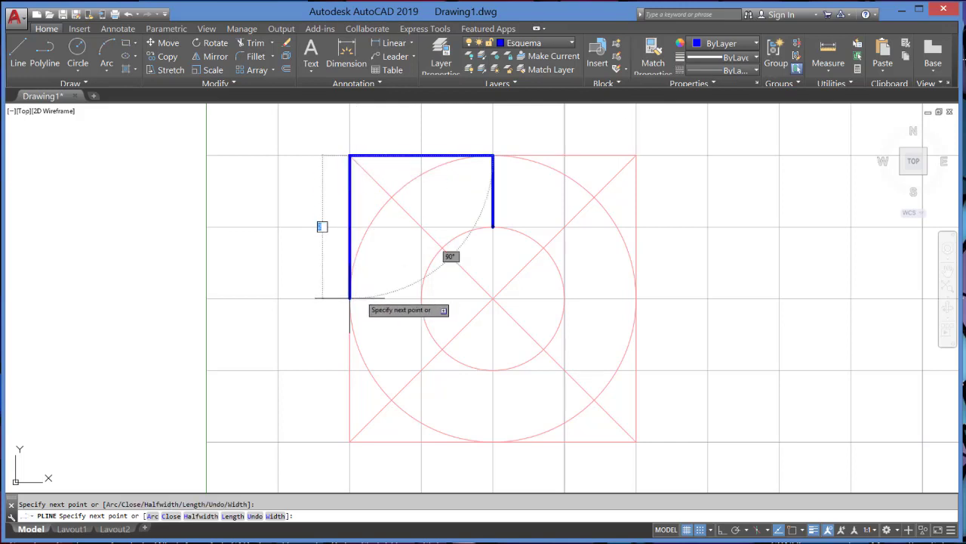
pyautogui.click(349, 297)
# Continue the polyline with a quarter arc following the large circle from its left quadrant to its bottom quadrant
pyautogui.write('a')
pyautogui.press('Return')
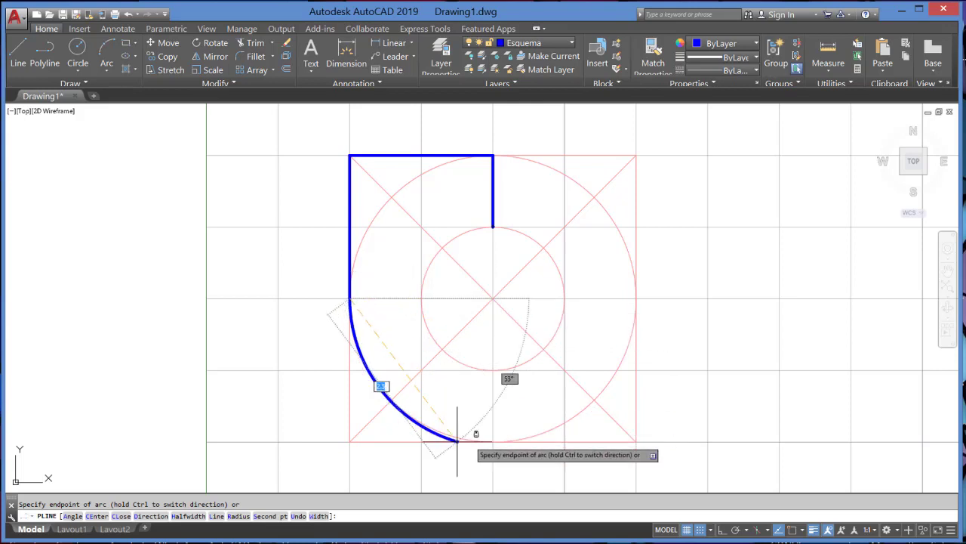
pyautogui.click(493, 440)
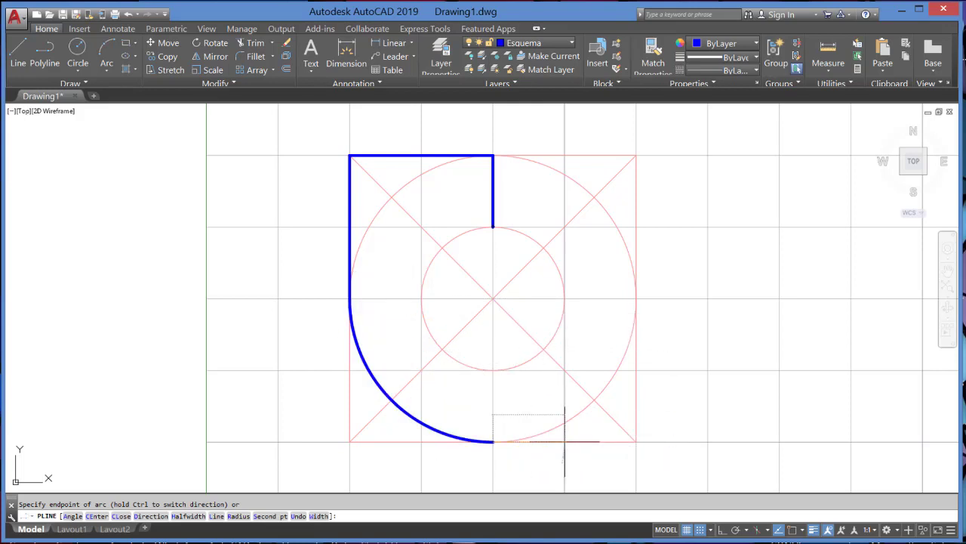
# Finish the polyline with straight segments 2 units right, 2 up and 1 left, ending at the small circle's right quadrant
pyautogui.write('l')
pyautogui.press('Return')
pyautogui.click(637, 441)
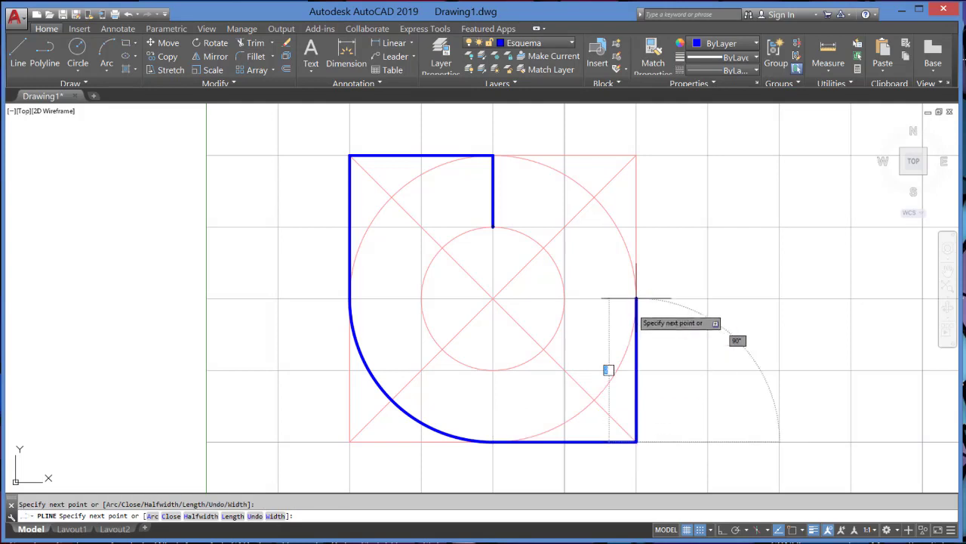
pyautogui.click(637, 298)
pyautogui.click(565, 298)
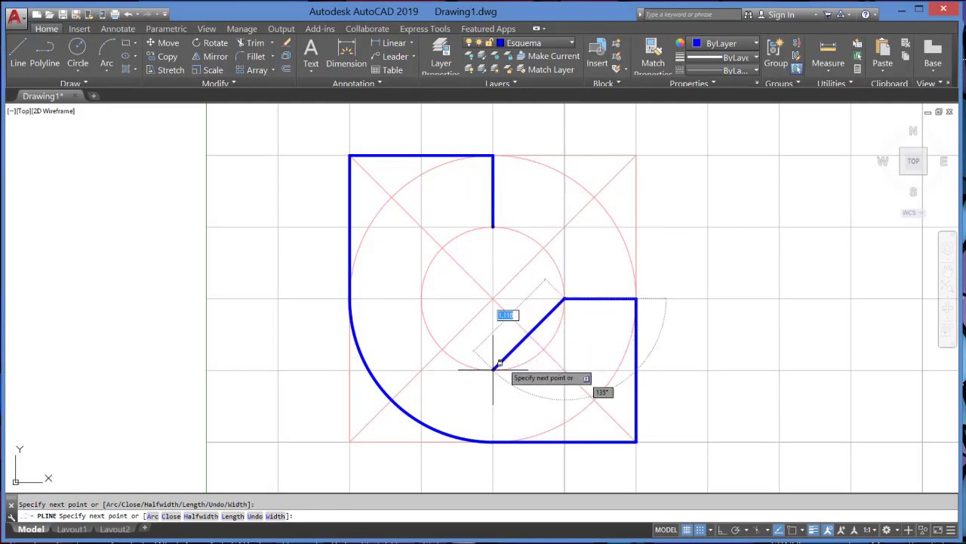
pyautogui.press('Escape')
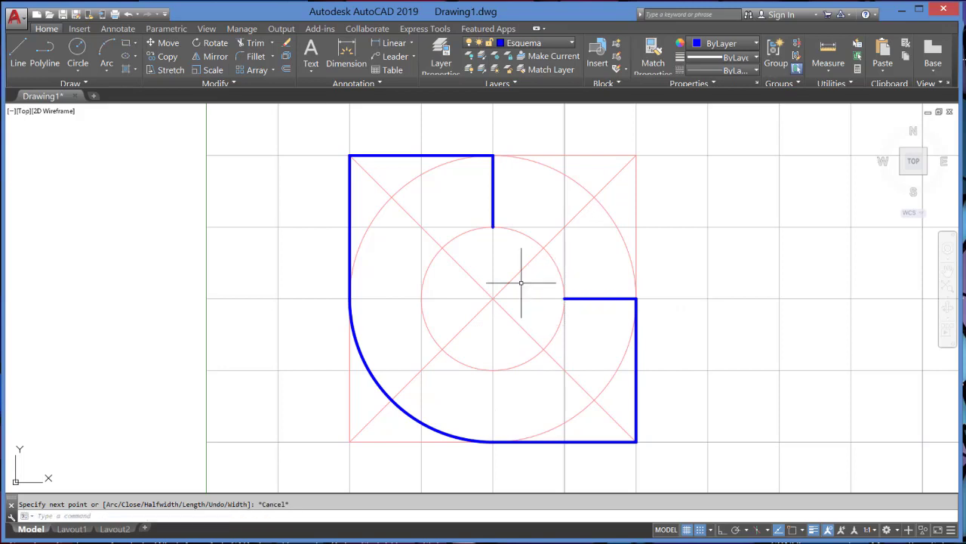
# Draw a three-point arc along the small circle from its top quadrant through its left quadrant to its right quadrant, closing the outline
pyautogui.write('a')
pyautogui.press('Return')
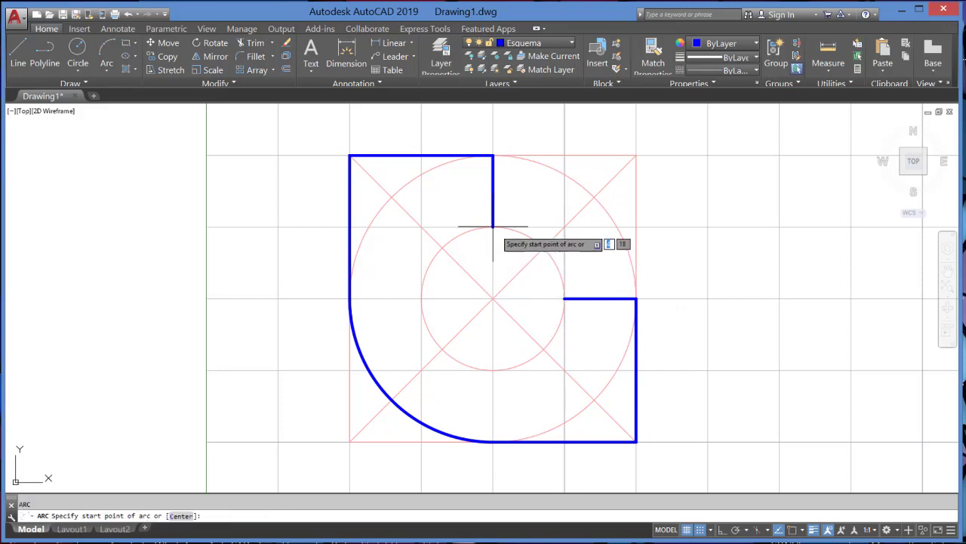
pyautogui.click(493, 226)
pyautogui.click(421, 298)
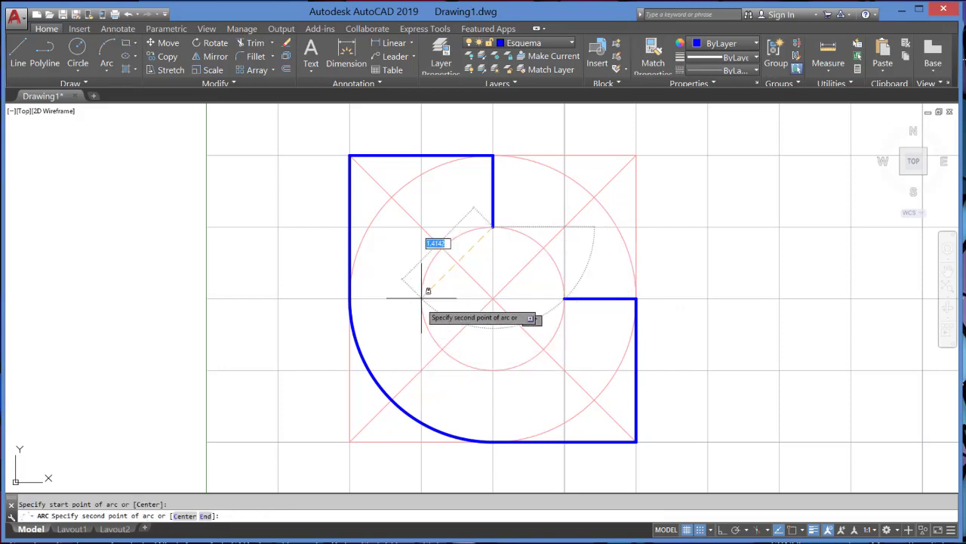
pyautogui.click(564, 299)
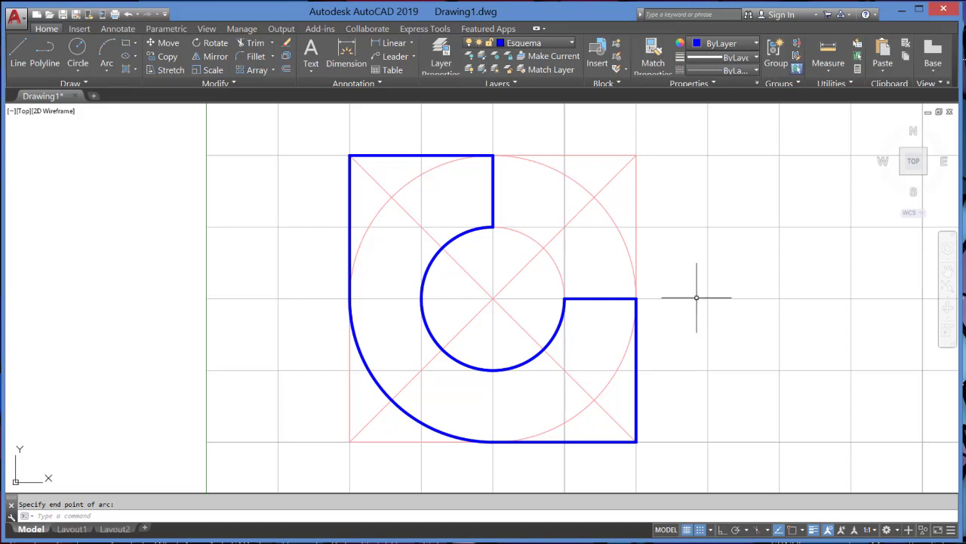
pyautogui.click(600, 276)
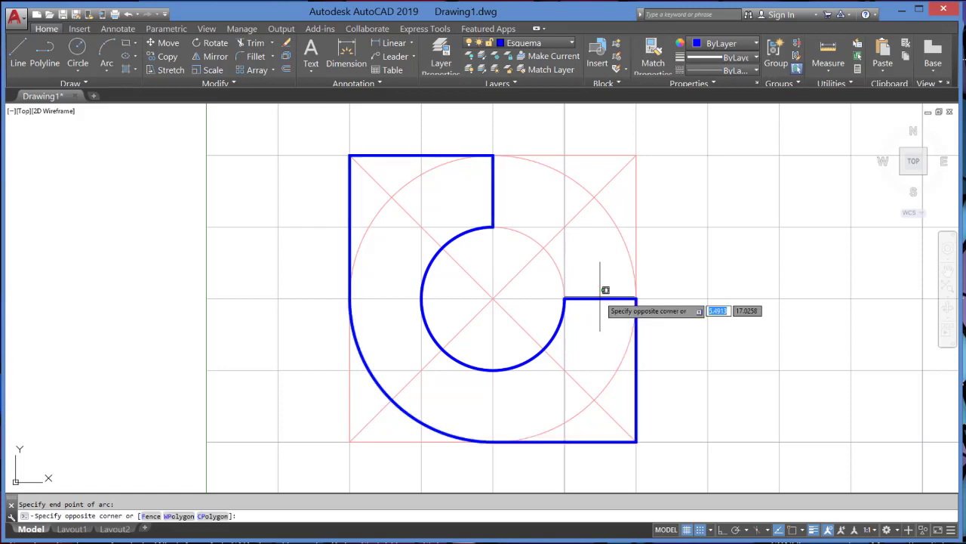
pyautogui.press('Escape')
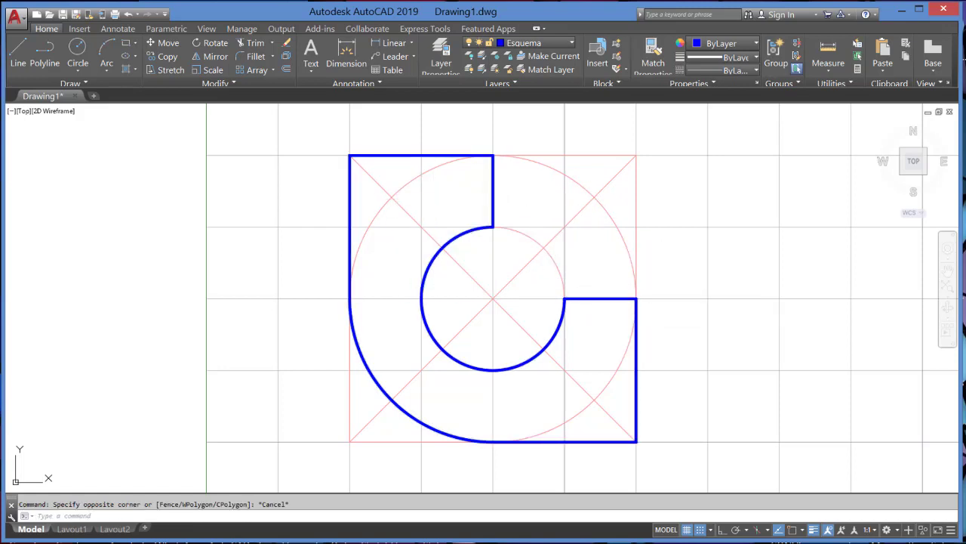
pyautogui.press('Escape')
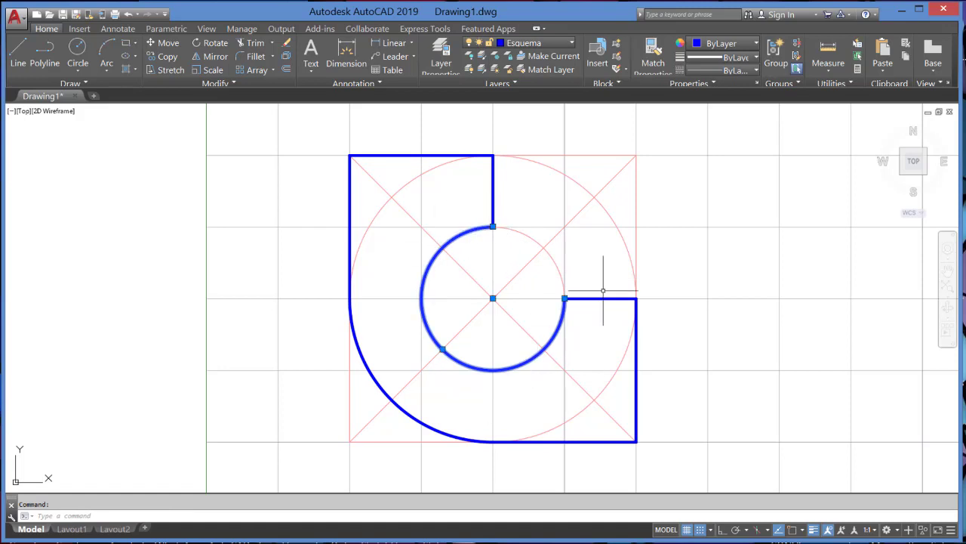
pyautogui.press('Escape')
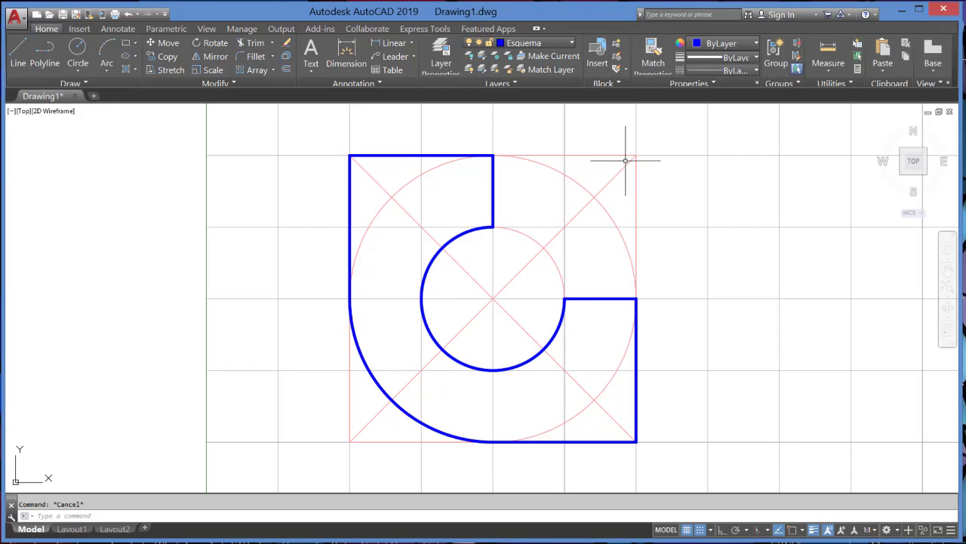
# Join the blue polyline and the inner arc into a single outline with the Join command
pyautogui.click(663, 456)
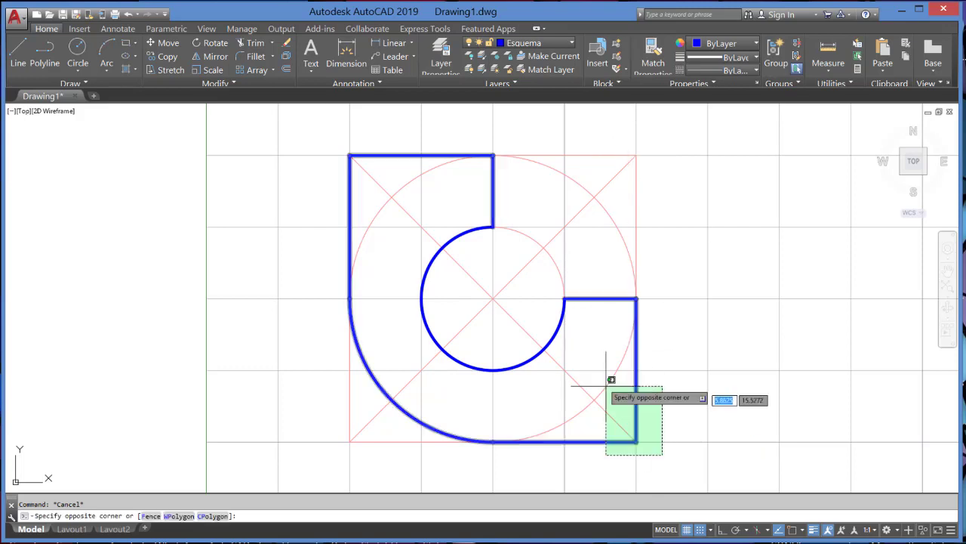
pyautogui.click(327, 142)
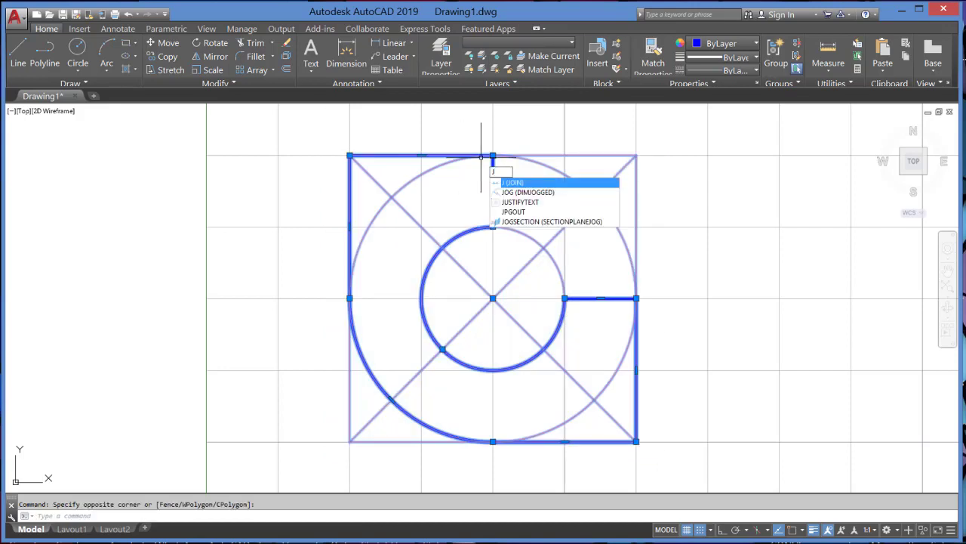
pyautogui.press('Return')
# Erase the joined blue outline as one object, and undo the erase
pyautogui.click(496, 171)
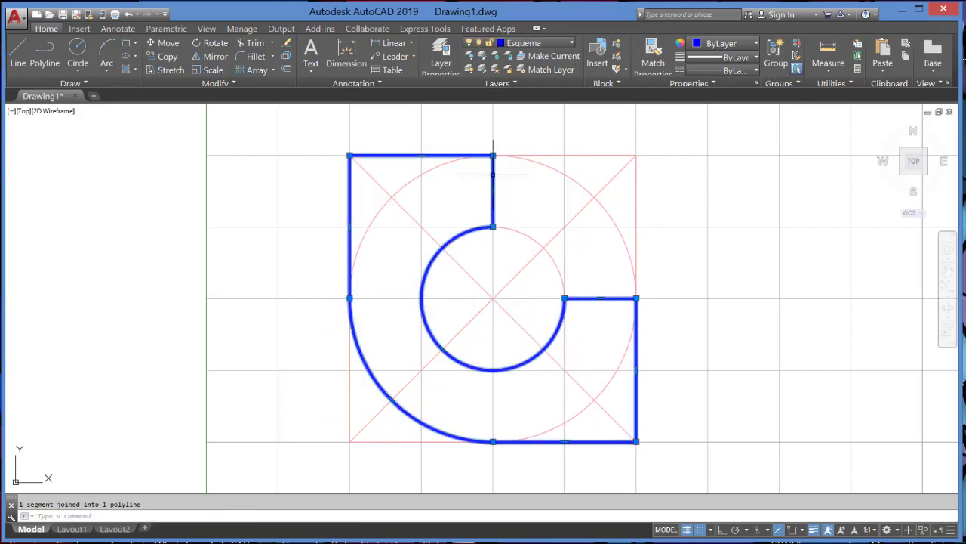
pyautogui.press('Delete')
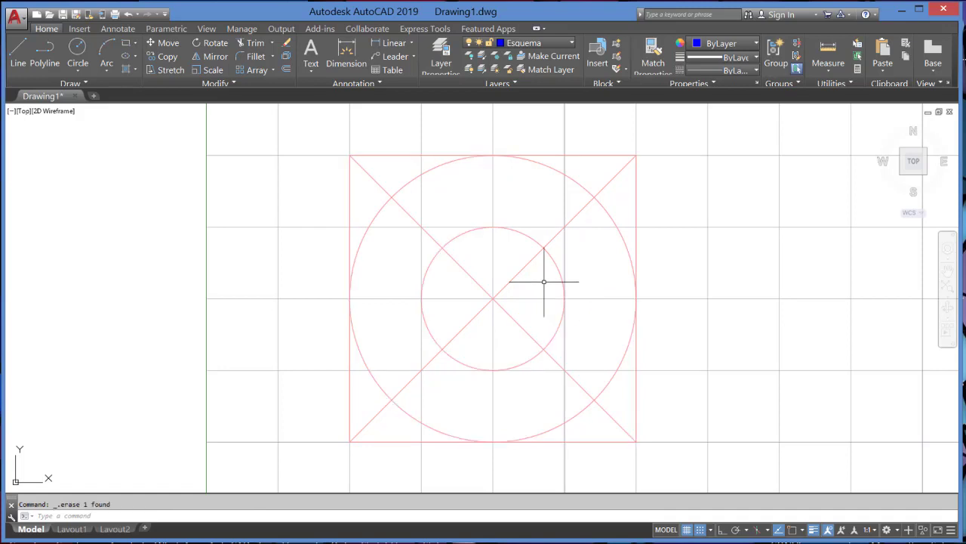
pyautogui.hotkey('ctrl', 'z')
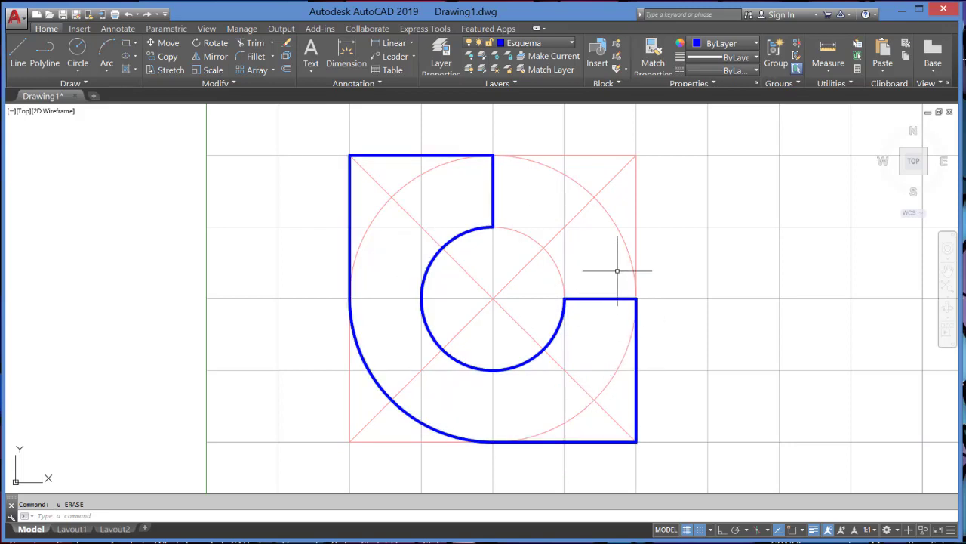
# Copy the joined blue outline 7 units horizontally to the right of the original, using grip Move with the Copy option
pyautogui.scroll(-2, 618, 271)
pyautogui.moveTo(626, 259); pyautogui.dragTo(388, 231, button='middle')
pyautogui.scroll(-2, 327, 224)
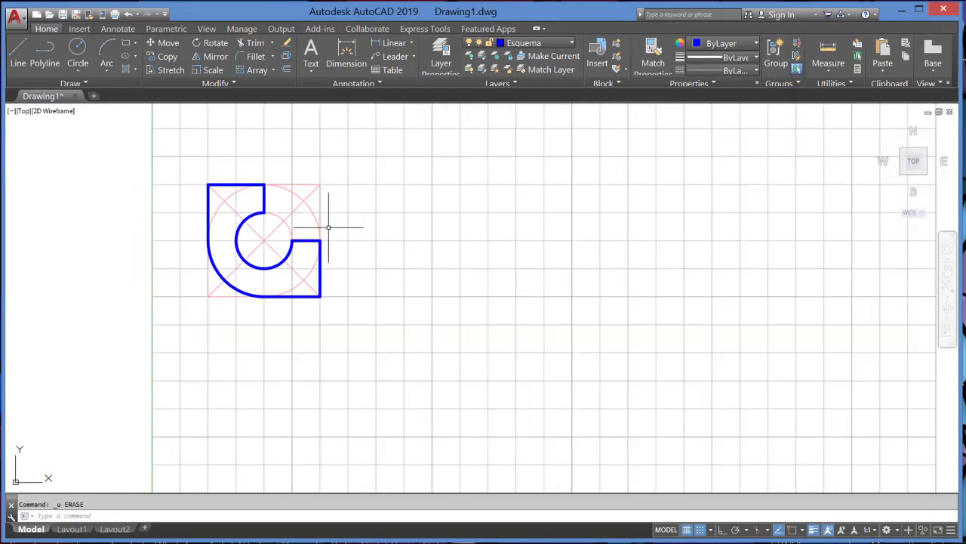
pyautogui.moveTo(327, 224)
pyautogui.mouseDown(button='middle')
pyautogui.moveTo(318, 202)
pyautogui.moveTo(280, 196)
pyautogui.moveTo(304, 192)
pyautogui.mouseUp(button='middle')
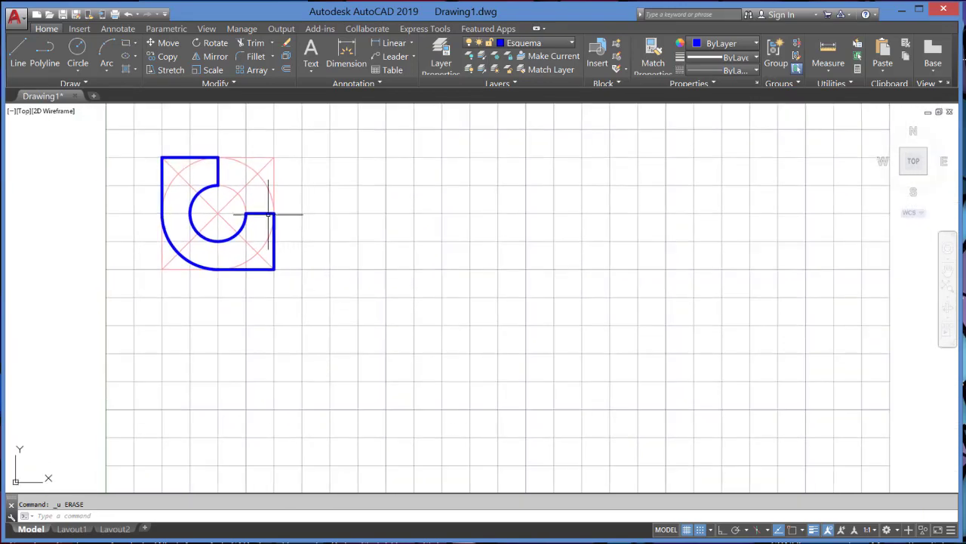
pyautogui.click(218, 172)
pyautogui.click(218, 157)
pyautogui.rightClick(218, 158)
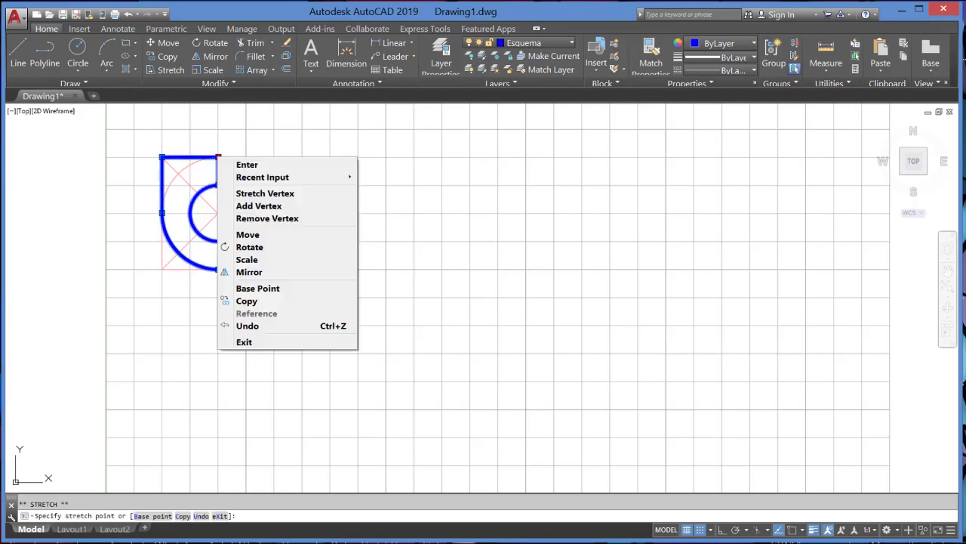
pyautogui.click(283, 236)
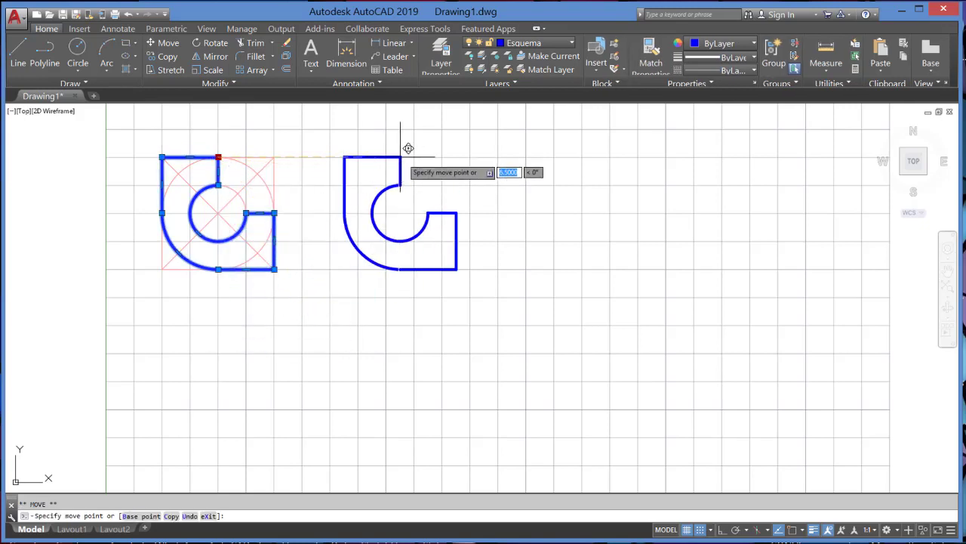
pyautogui.write('c')
pyautogui.press('Return')
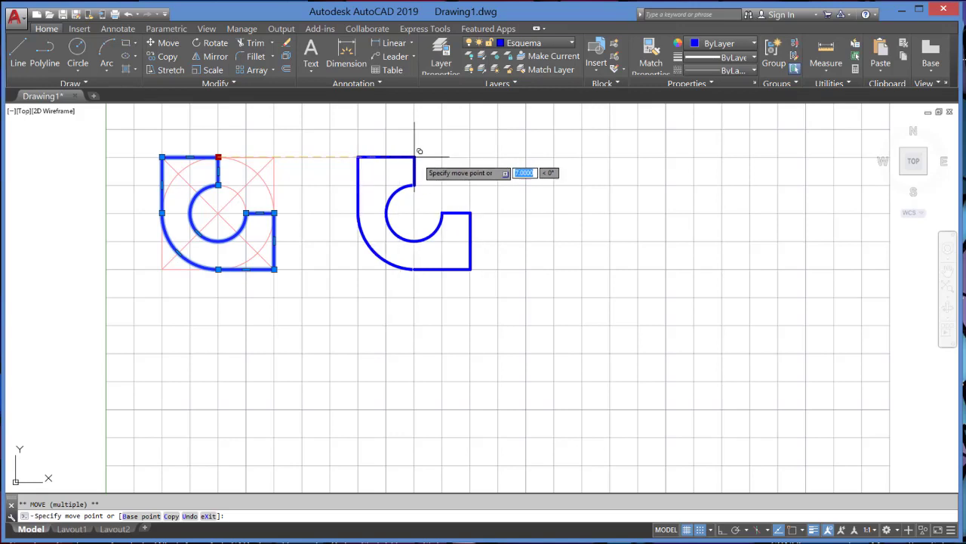
pyautogui.click(414, 157)
pyautogui.press('Escape')
pyautogui.press('Escape')
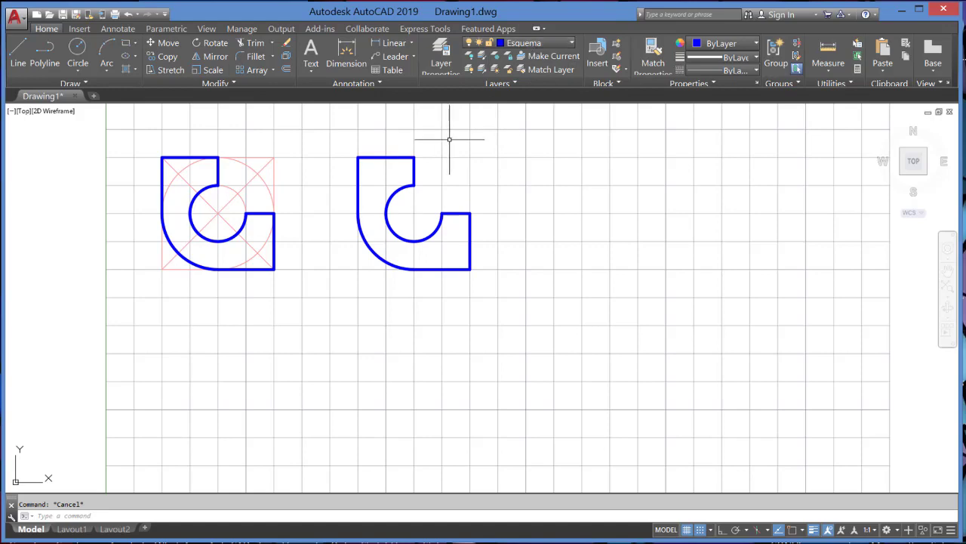
# Reassign the copied outline from the Esquema layer to the Solución layer and clear the selection
pyautogui.scroll(2, 453, 135)
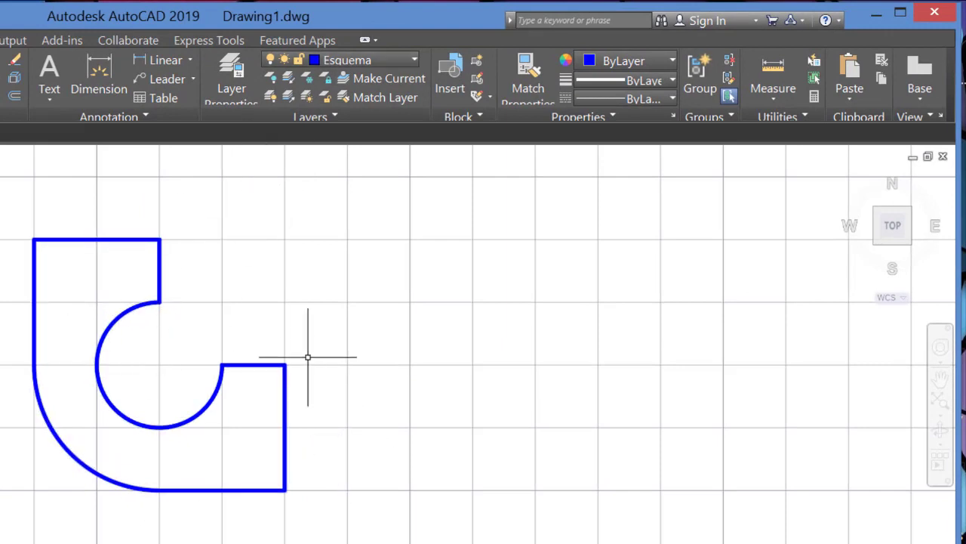
pyautogui.click(318, 416)
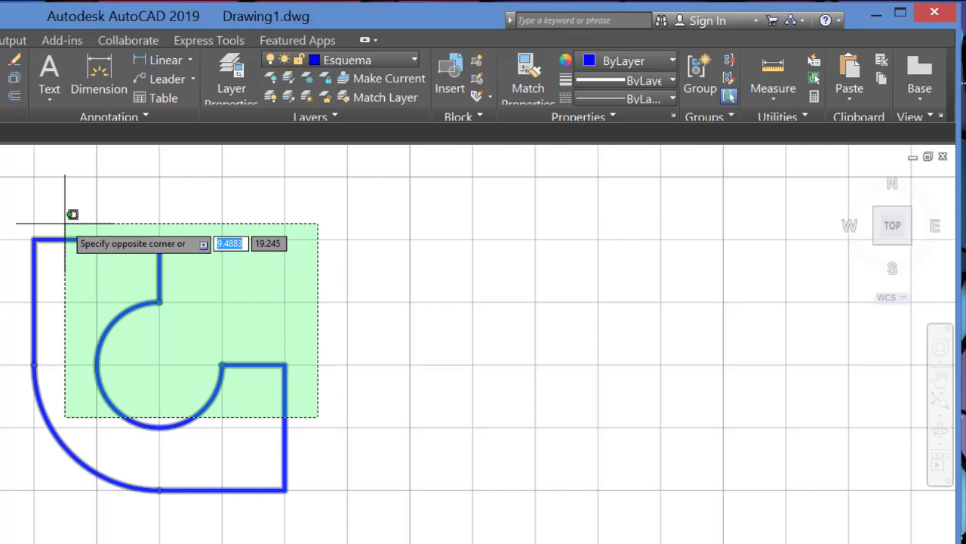
pyautogui.click(65, 224)
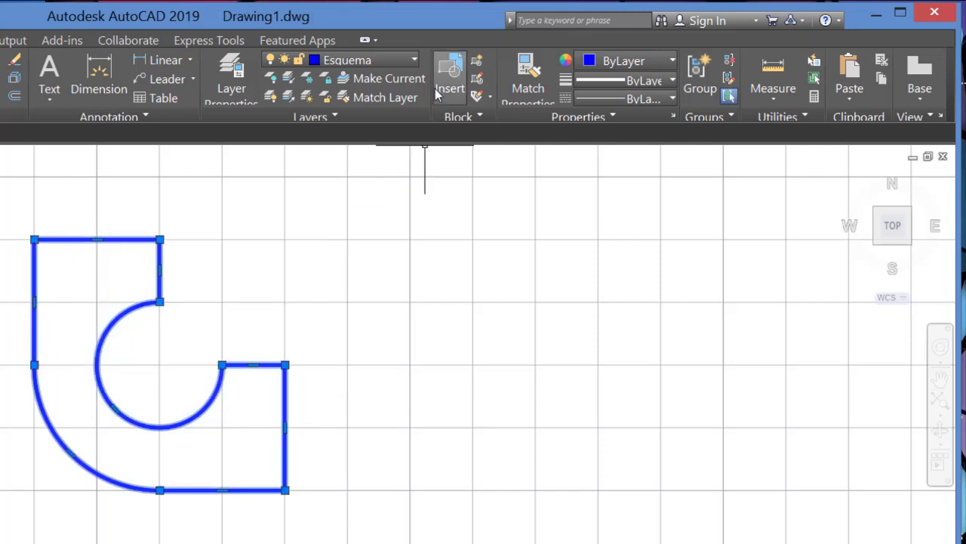
pyautogui.click(380, 59)
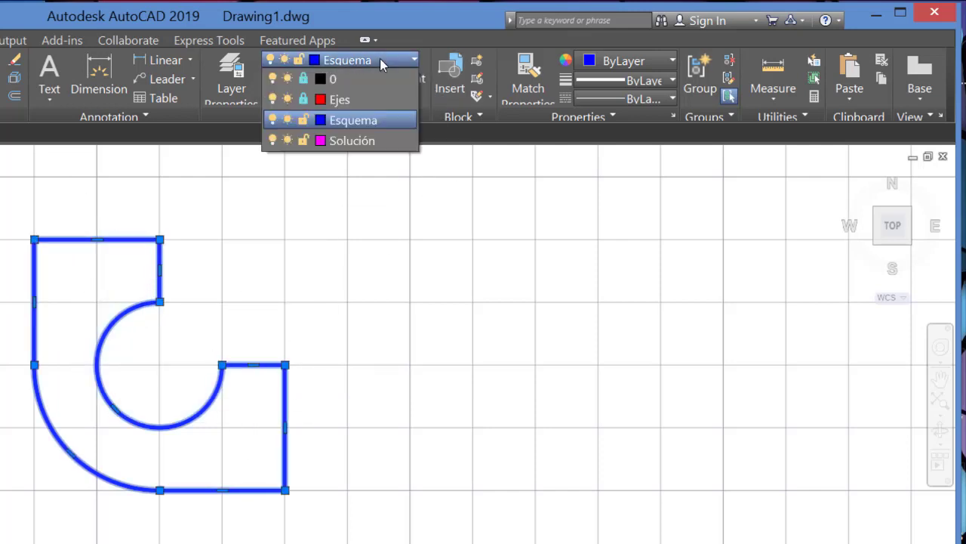
pyautogui.click(345, 140)
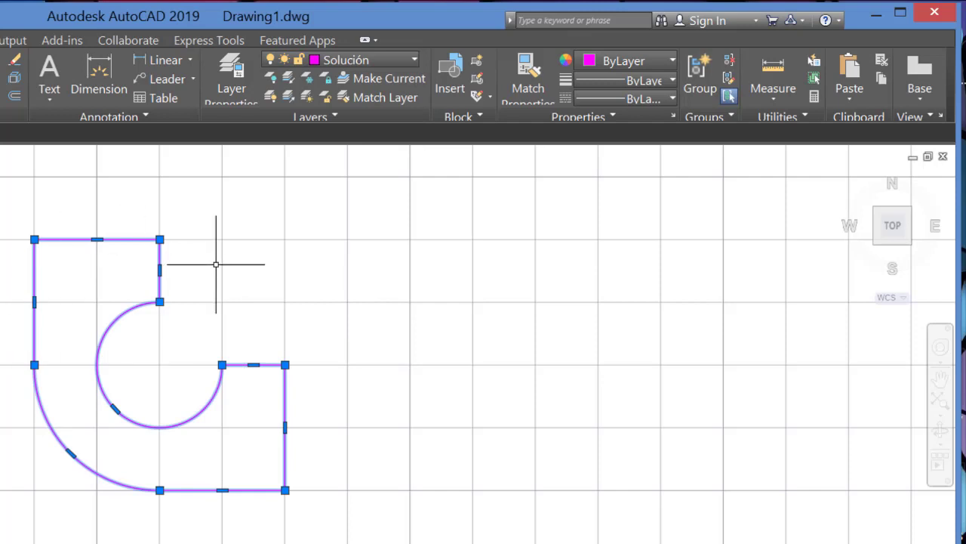
pyautogui.click(225, 302)
pyautogui.click(140, 367)
pyautogui.click(308, 338)
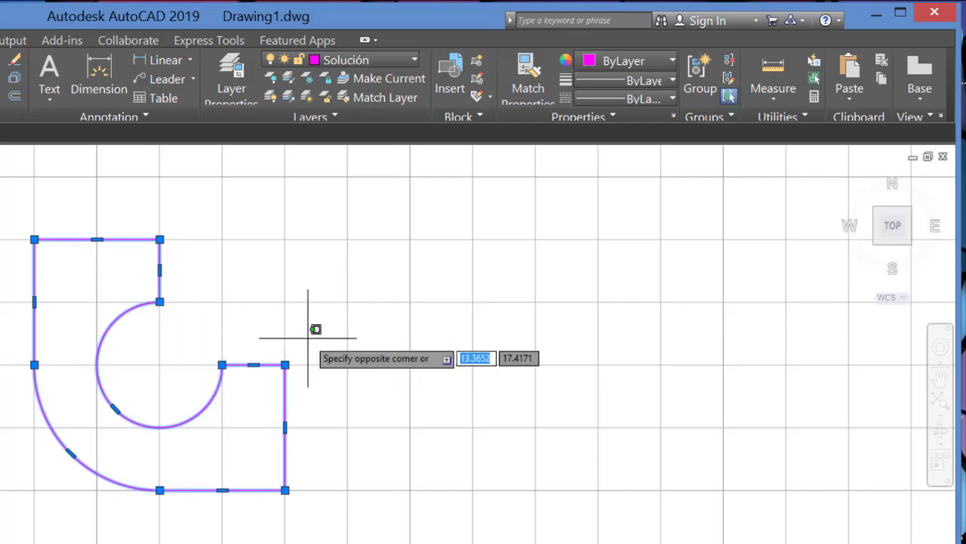
pyautogui.click(312, 423)
pyautogui.scroll(2, 242, 369)
pyautogui.scroll(-2, 241, 369)
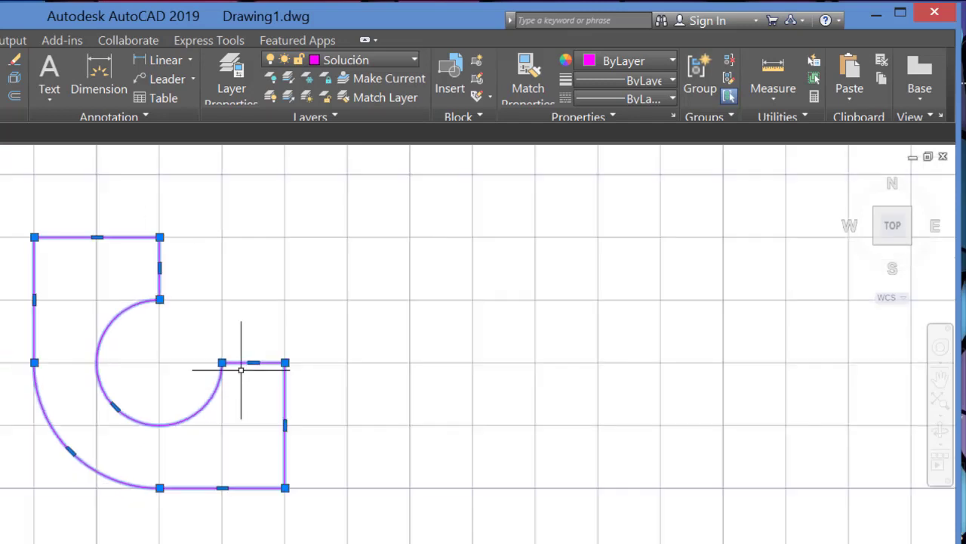
pyautogui.press('Escape')
# Make Solución the current layer by matching the layer of the magenta outline
pyautogui.scroll(-2, 365, 380)
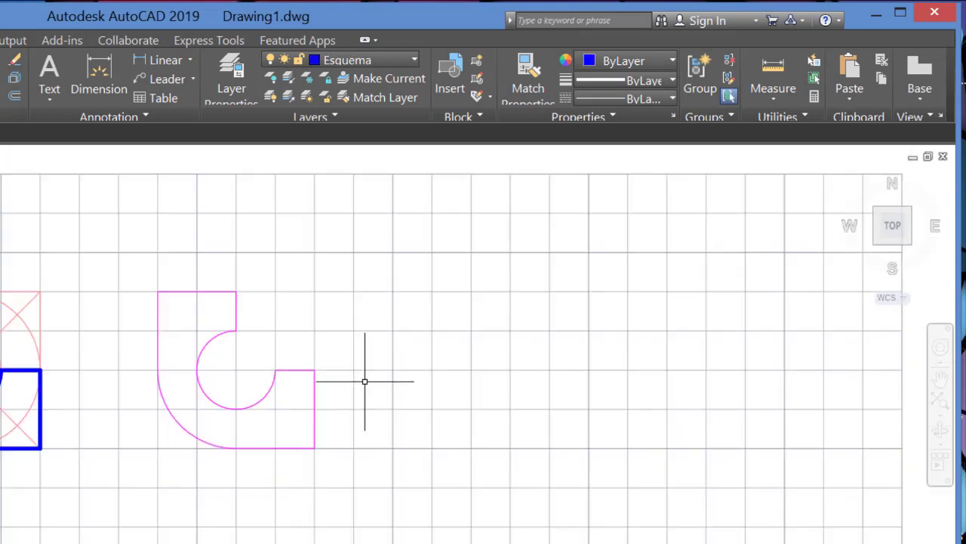
pyautogui.moveTo(366, 380); pyautogui.dragTo(34, 308, button='middle')
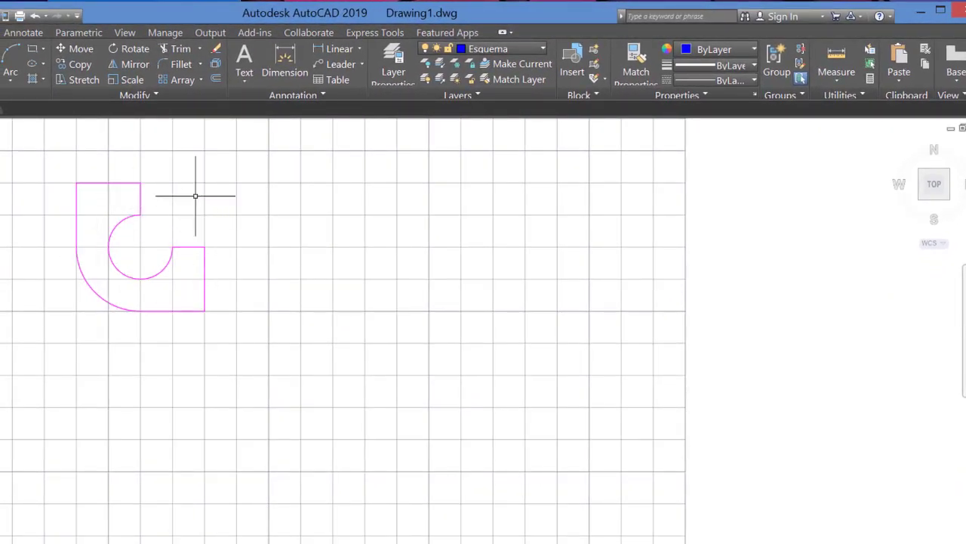
pyautogui.click(512, 49)
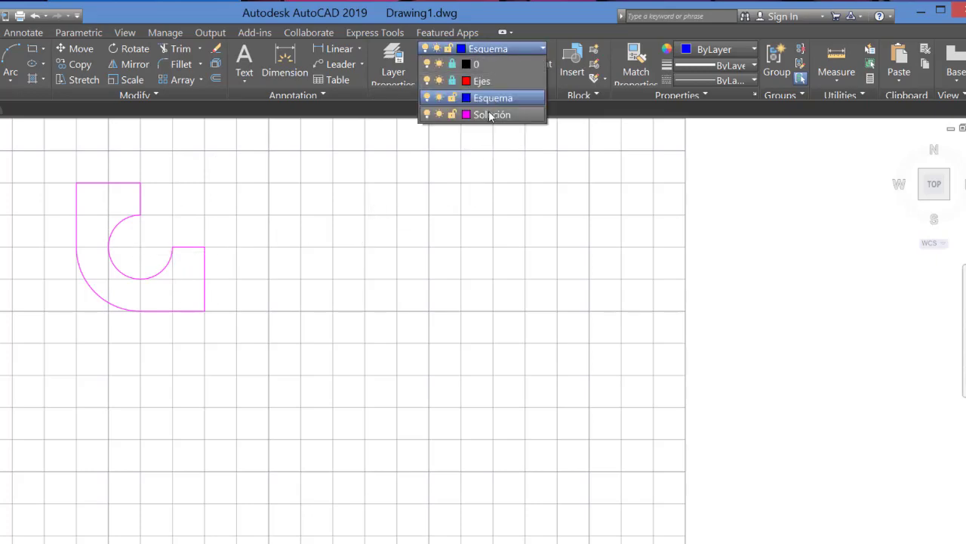
pyautogui.click(312, 233)
pyautogui.click(189, 247)
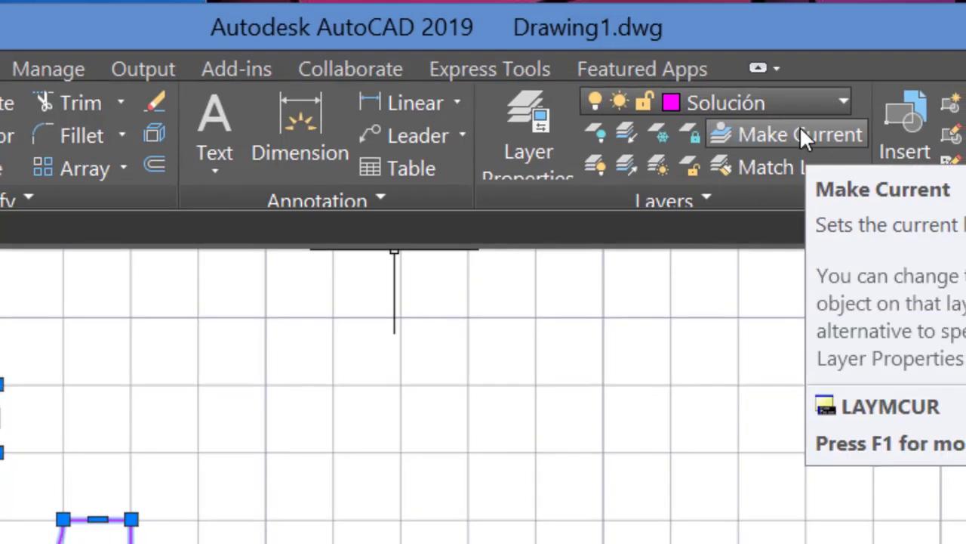
pyautogui.click(802, 130)
pyautogui.press('Escape')
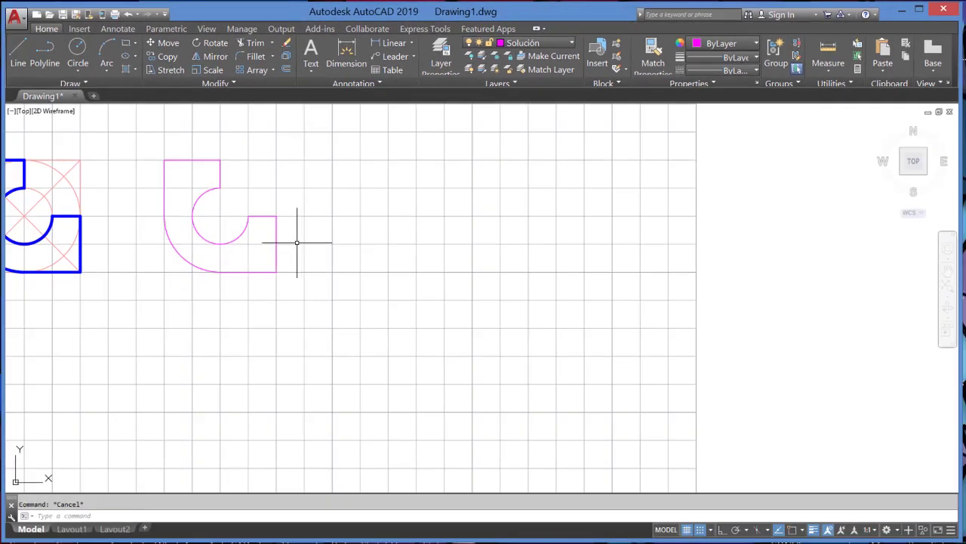
# Copy the magenta outline 8 units horizontally to the right, with its upper-left vertex as grip base
pyautogui.click(246, 221)
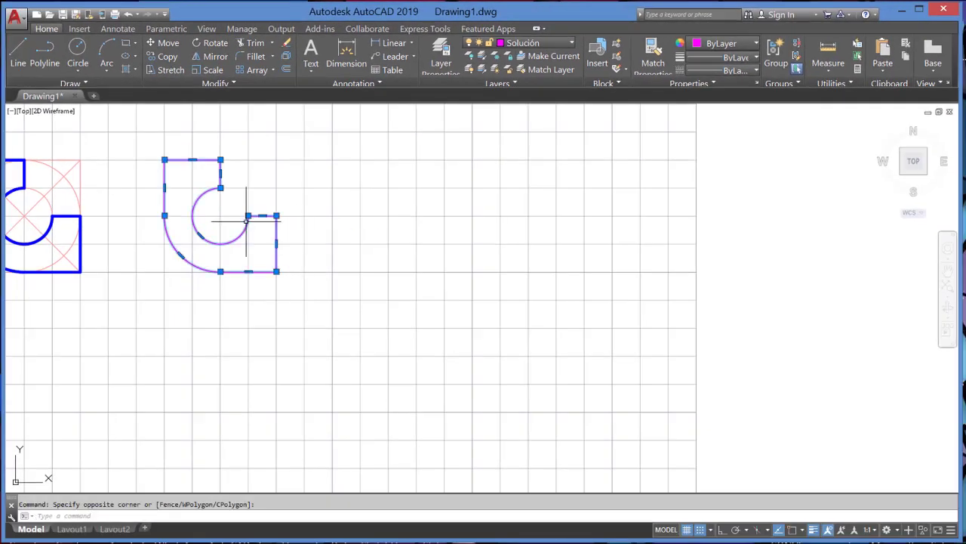
pyautogui.click(164, 160)
pyautogui.rightClick(166, 159)
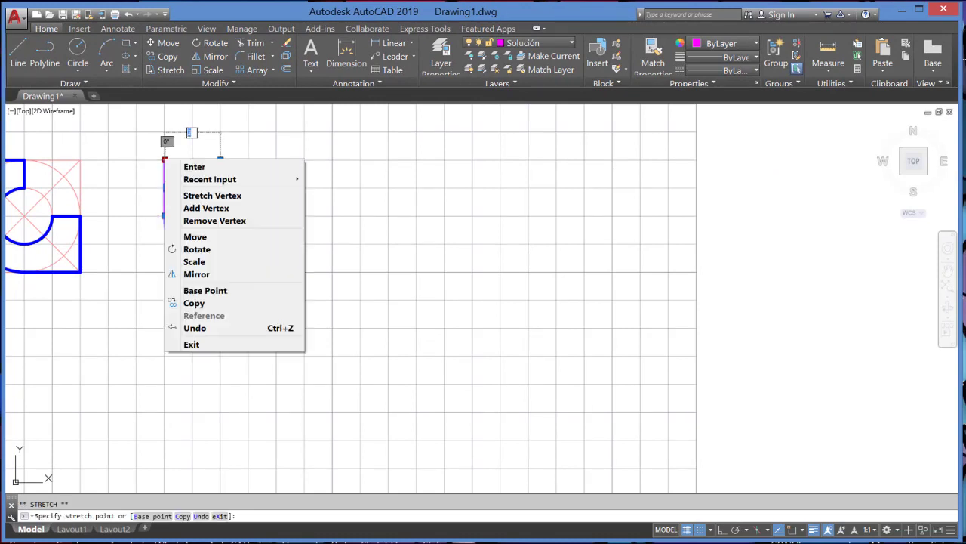
pyautogui.click(228, 238)
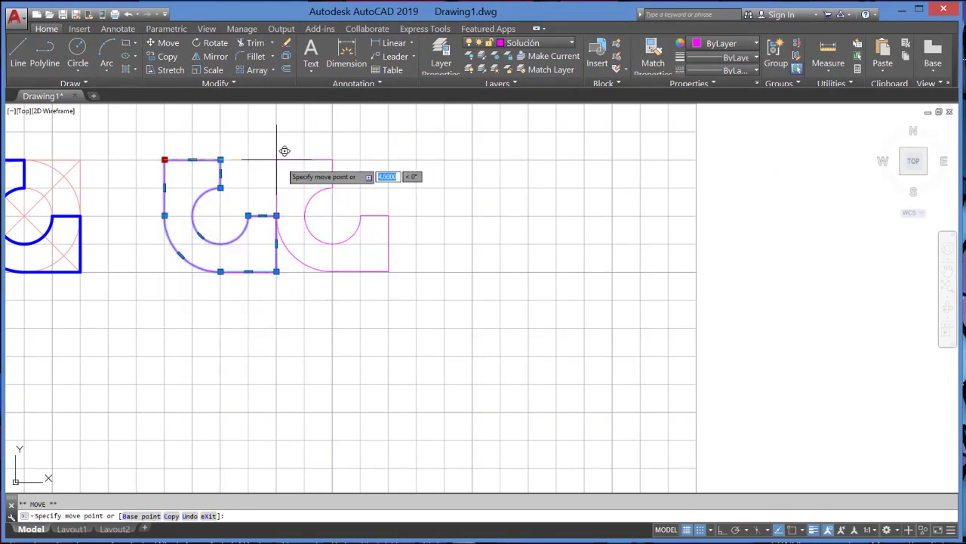
pyautogui.keyDown('ctrl'); pyautogui.click(388, 159); pyautogui.keyUp('ctrl')
pyautogui.press('Escape')
pyautogui.press('Escape')
# Mirror the right-hand magenta outline about the vertical line through its upper-left vertex, without keeping the source
pyautogui.click(522, 232)
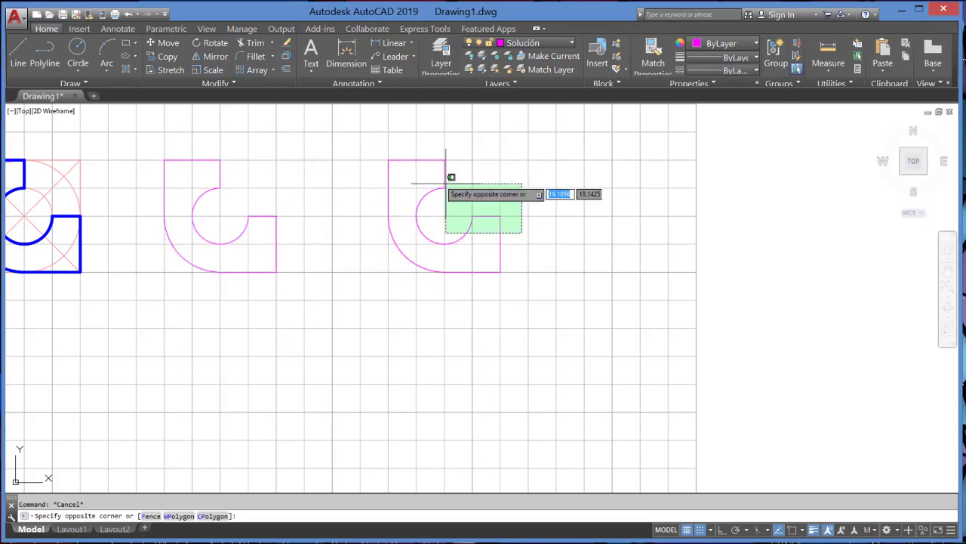
pyautogui.click(446, 182)
pyautogui.click(388, 160)
pyautogui.rightClick(387, 160)
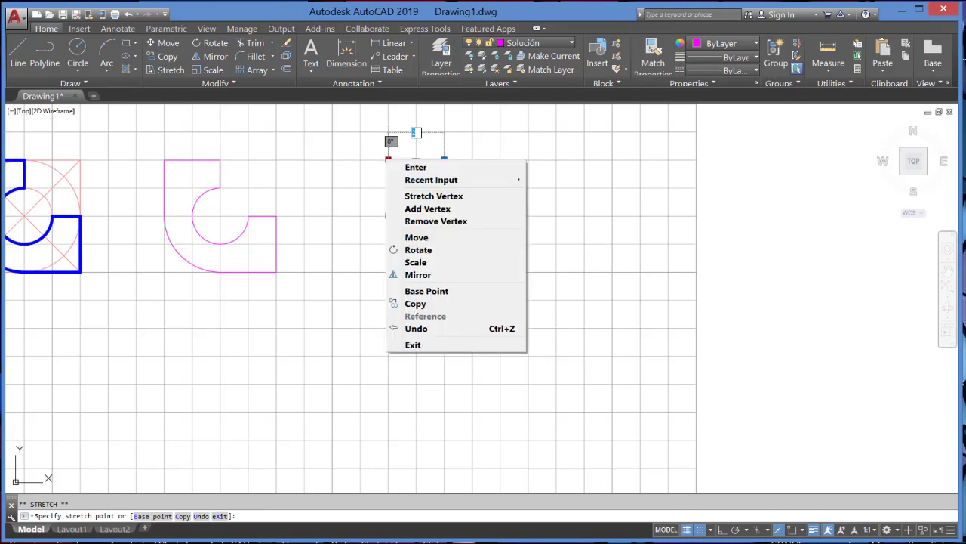
pyautogui.click(428, 276)
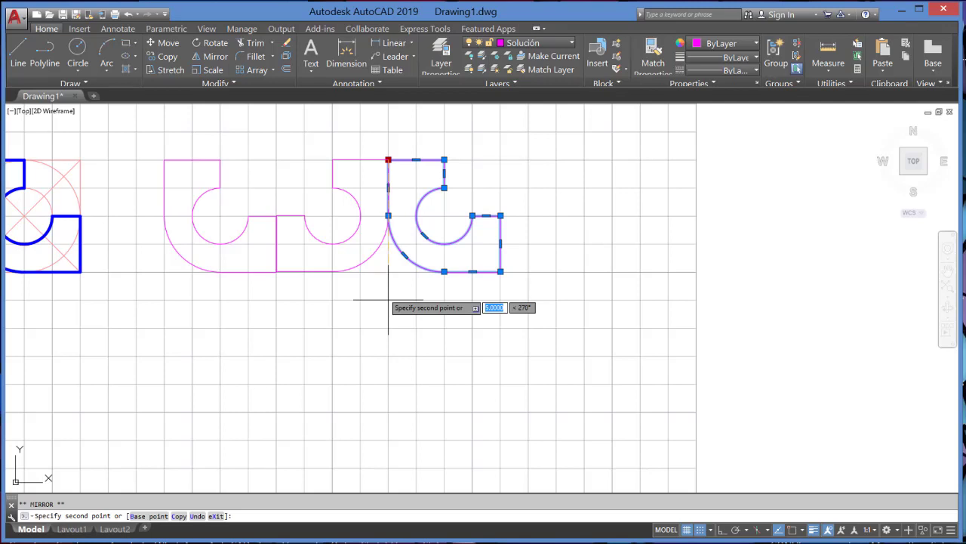
pyautogui.click(388, 300)
pyautogui.press('Escape')
# Copy both magenta outlines 8 units horizontally to the right with grip Move, using the upper-left vertex as base
pyautogui.click(414, 301)
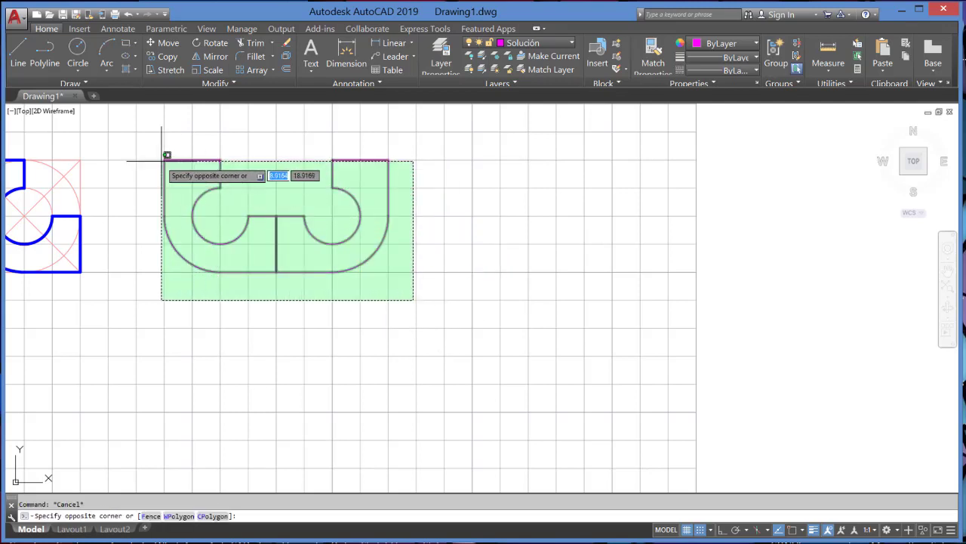
pyautogui.click(140, 150)
pyautogui.click(166, 160)
pyautogui.rightClick(167, 160)
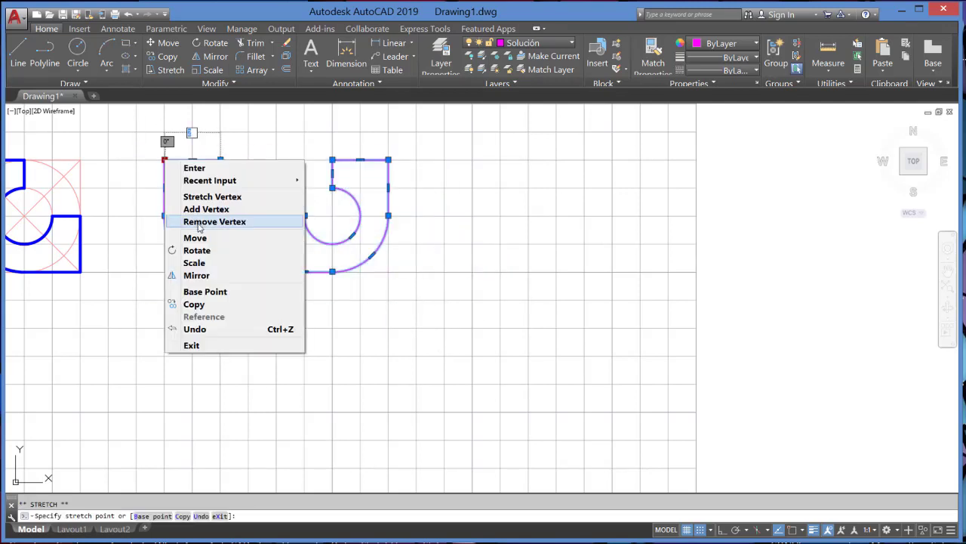
pyautogui.click(188, 237)
pyautogui.click(389, 160)
pyautogui.press('Escape')
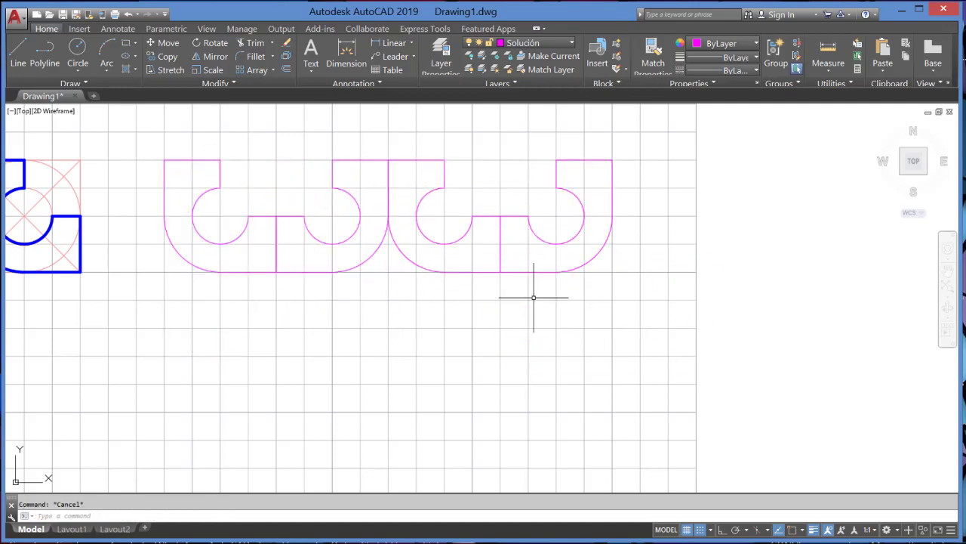
# Mirror the row of four magenta outlines downward about the horizontal line through its bottom edge, keeping the originals
pyautogui.click(644, 297)
pyautogui.click(232, 171)
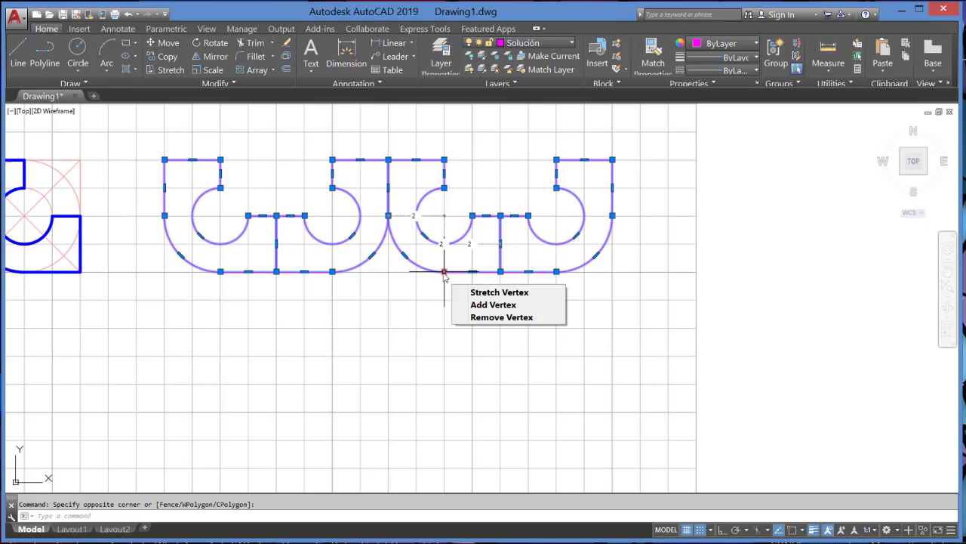
pyautogui.click(444, 271)
pyautogui.rightClick(444, 272)
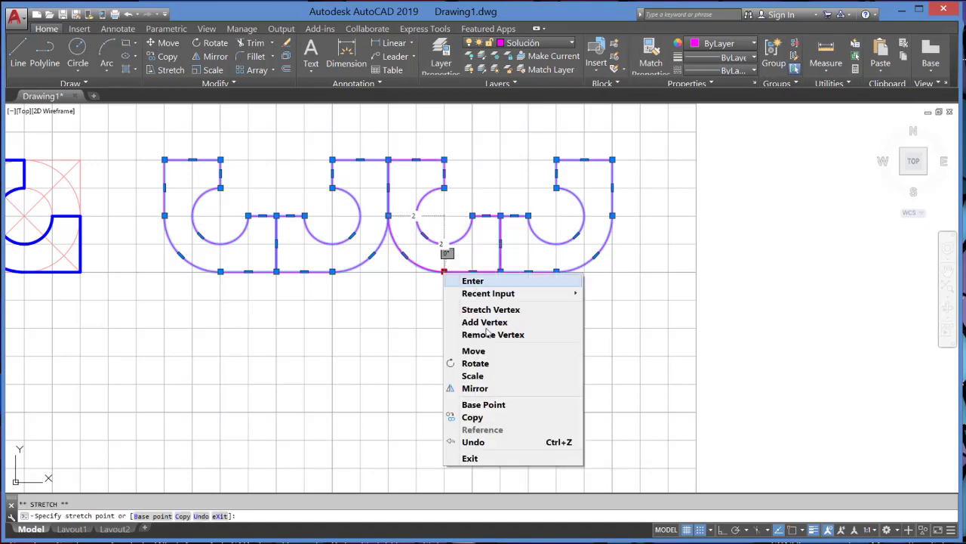
pyautogui.click(495, 391)
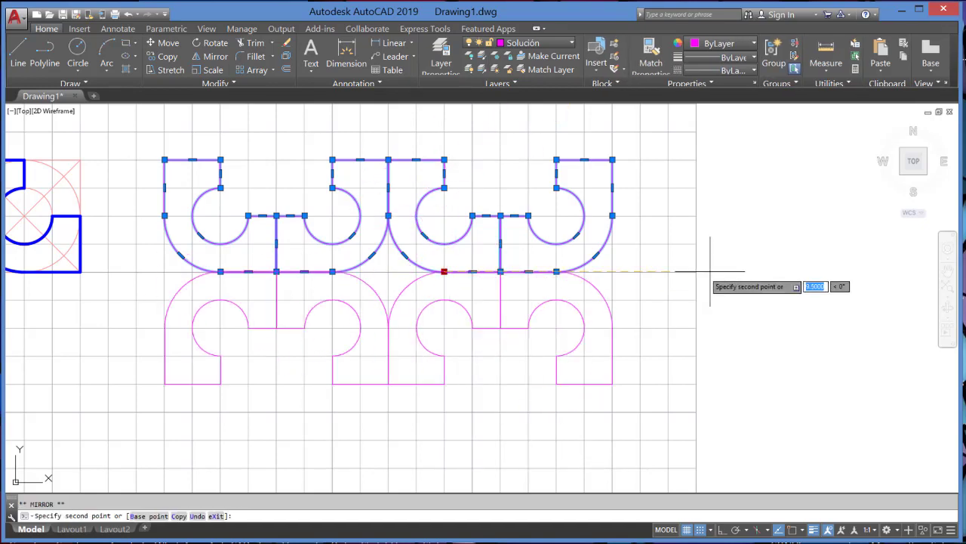
pyautogui.keyDown('ctrl'); pyautogui.click(657, 272); pyautogui.keyUp('ctrl')
pyautogui.press('Escape')
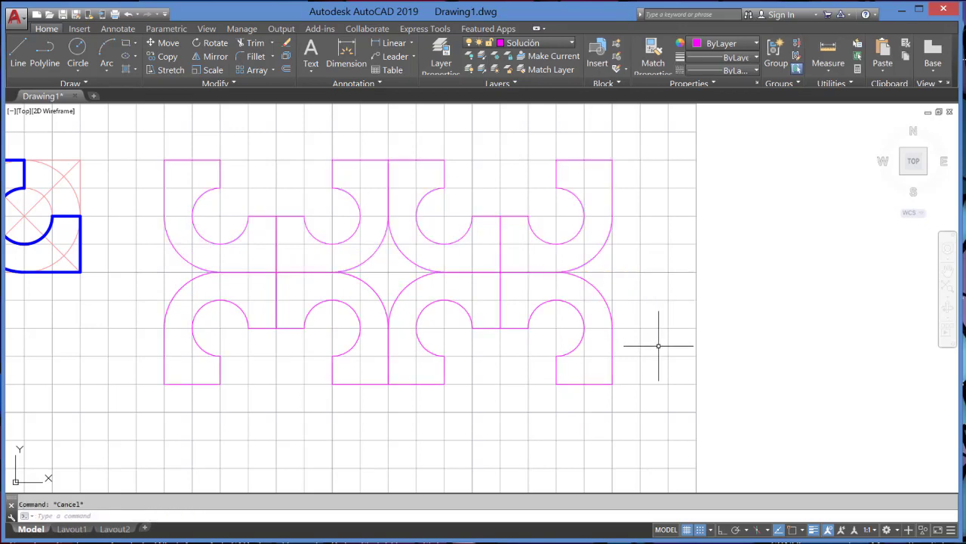
# Copy the whole magenta pattern 8 units straight down with grip Move, from its upper-left vertex to its lower-left vertex
pyautogui.click(665, 392)
pyautogui.click(155, 148)
pyautogui.click(165, 160)
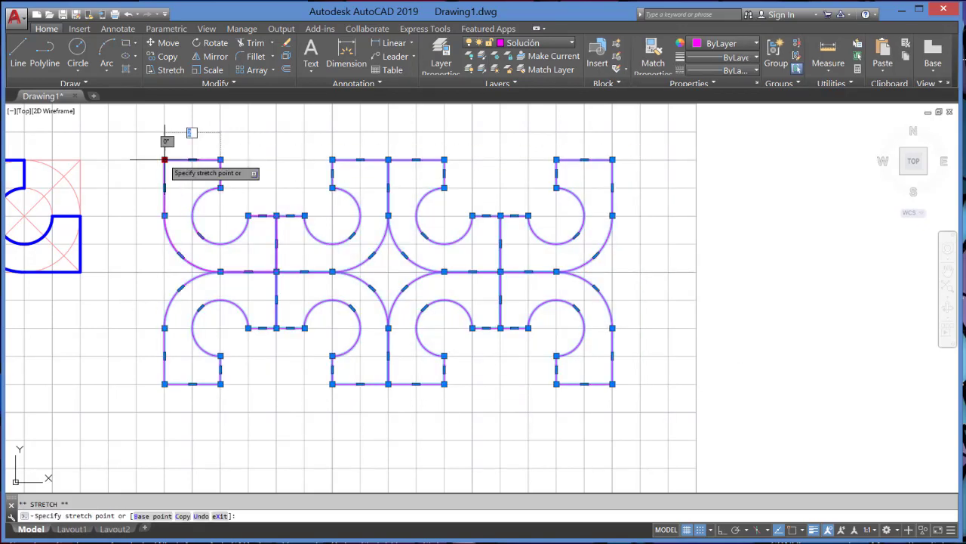
pyautogui.rightClick(166, 160)
pyautogui.click(230, 239)
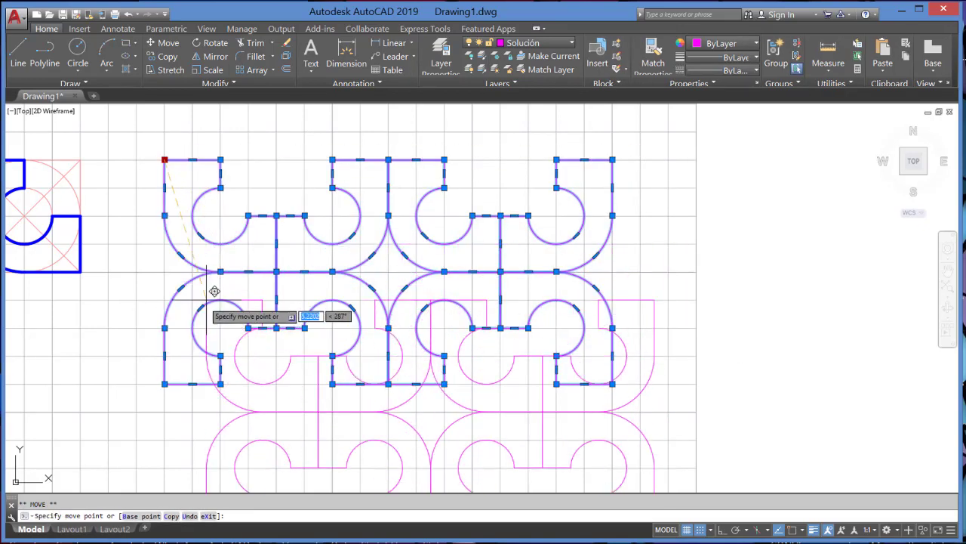
pyautogui.keyDown('ctrl'); pyautogui.click(164, 383); pyautogui.keyUp('ctrl')
pyautogui.scroll(-2, 262, 303)
pyautogui.moveTo(269, 288); pyautogui.dragTo(390, 177, button='middle')
pyautogui.press('Escape')
pyautogui.press('Escape')
pyautogui.moveTo(425, 225); pyautogui.dragTo(530, 287, button='middle')
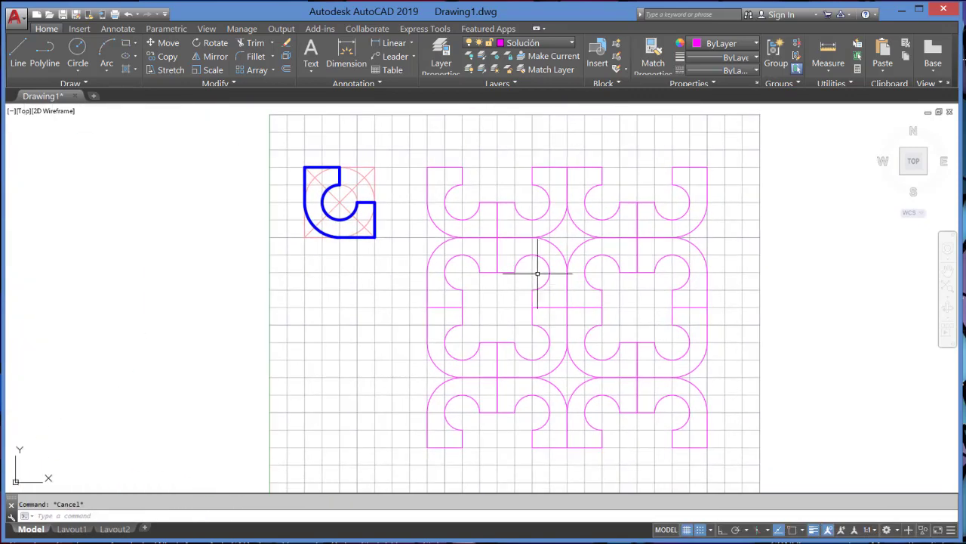
pyautogui.scroll(2, 537, 274)
pyautogui.scroll(-2, 537, 271)
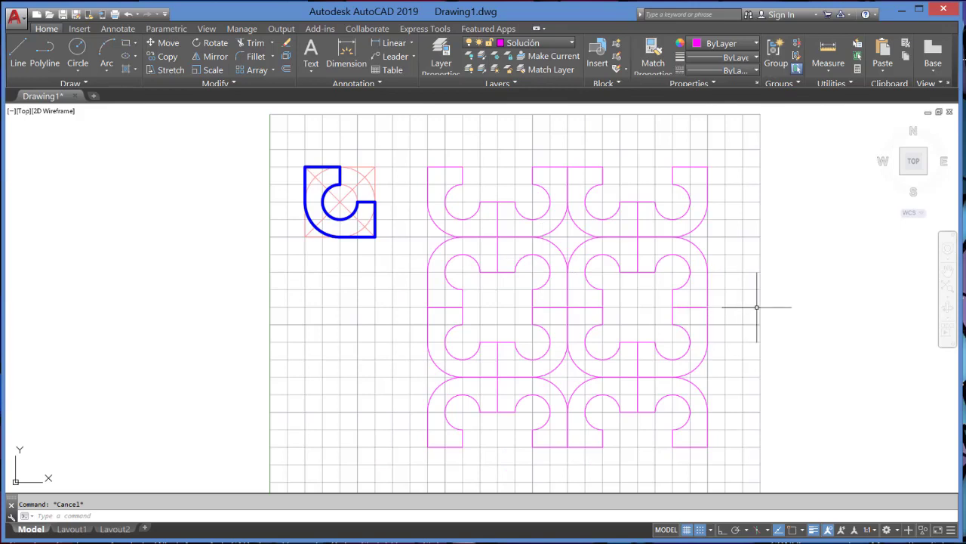
# Turn off the grid display and make layer 0 current
pyautogui.press('F7')
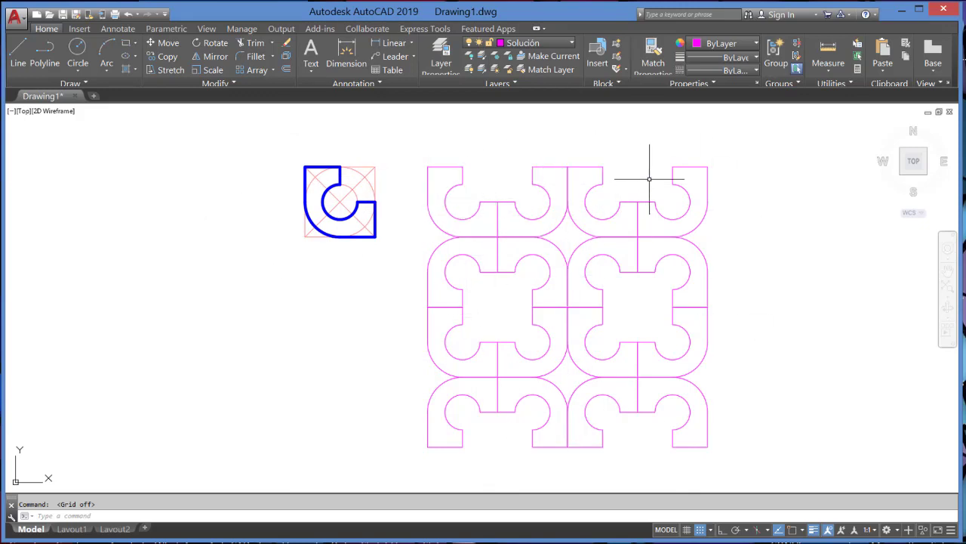
pyautogui.click(551, 44)
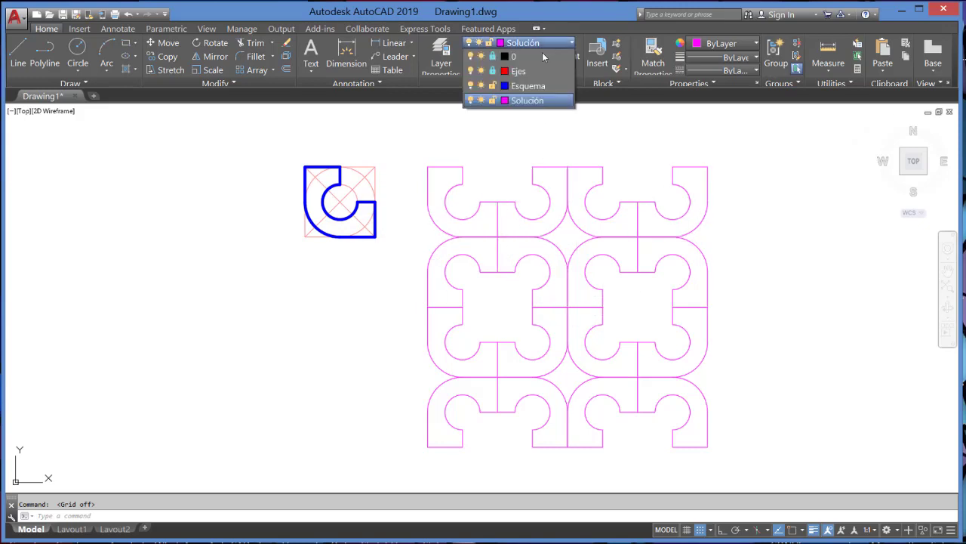
pyautogui.click(534, 56)
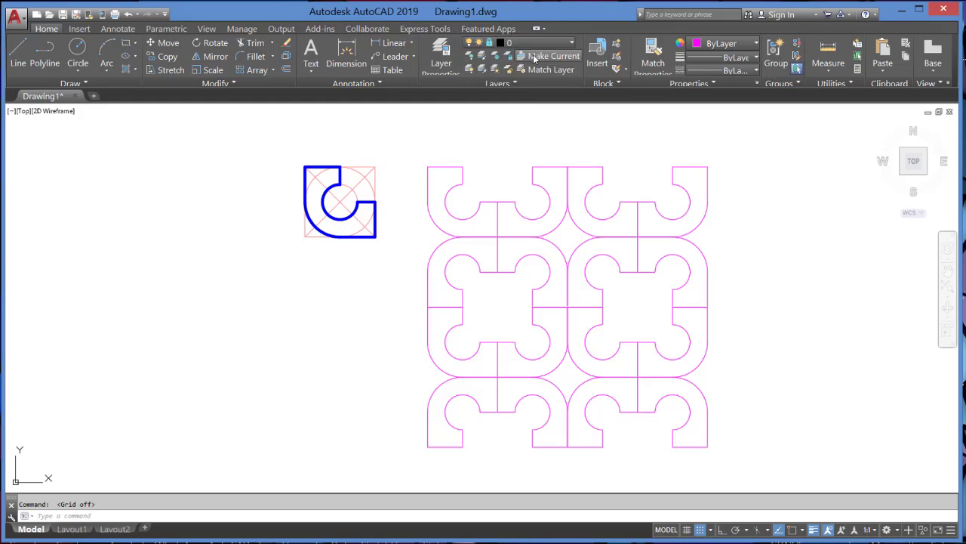
# Switch the Ejes layer off and back on repeatedly to check the red construction lines, leaving it on
pyautogui.click(540, 43)
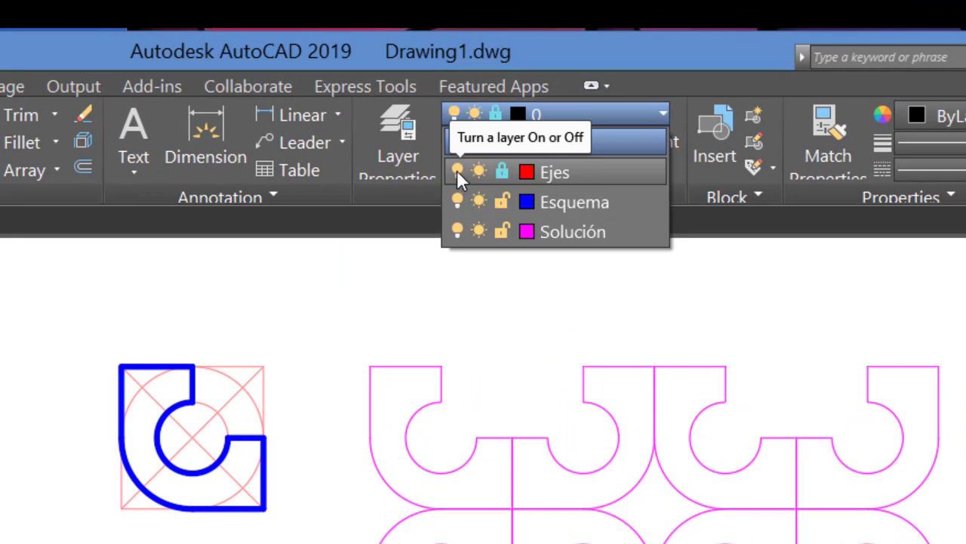
pyautogui.click(457, 170)
pyautogui.click(457, 170)
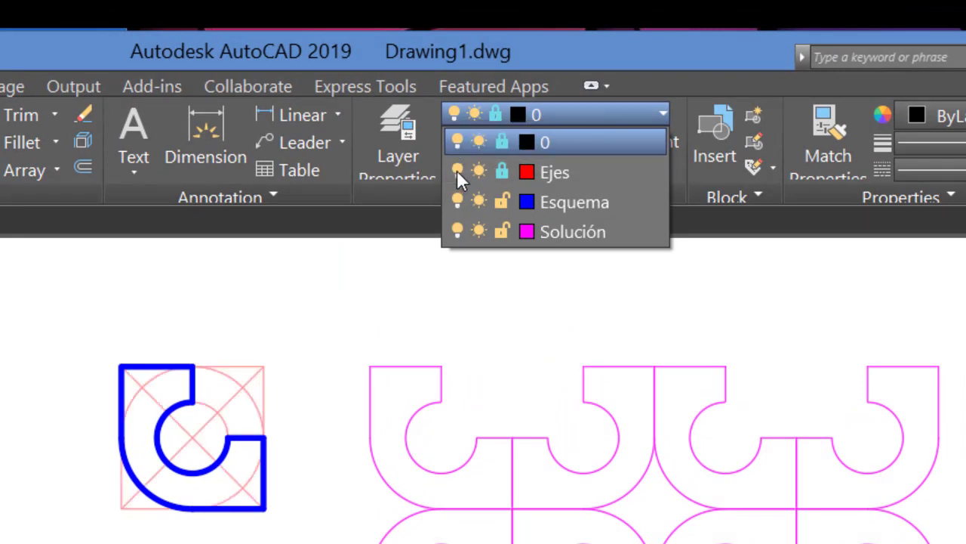
pyautogui.click(251, 319)
pyautogui.scroll(3, 230, 336)
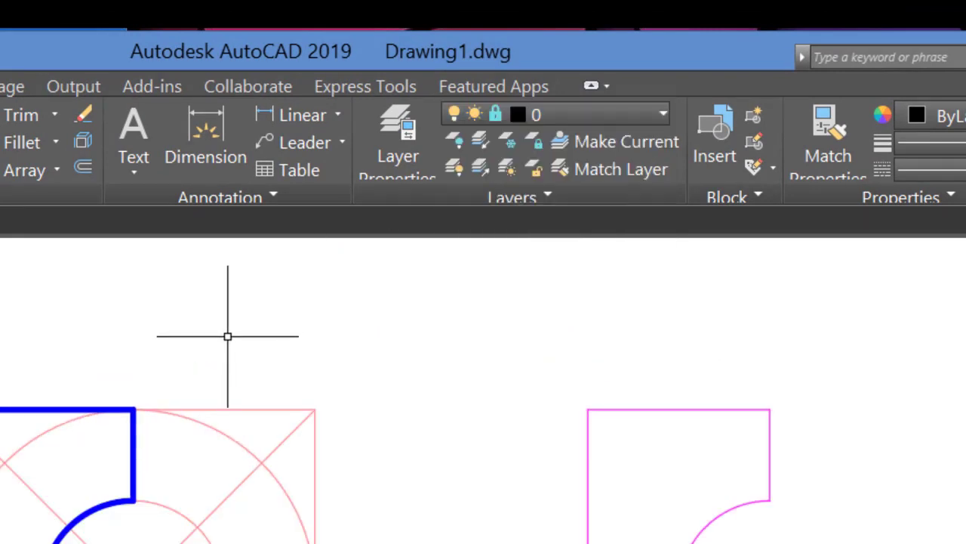
pyautogui.moveTo(226, 337); pyautogui.dragTo(348, 321, button='middle')
pyautogui.click(568, 115)
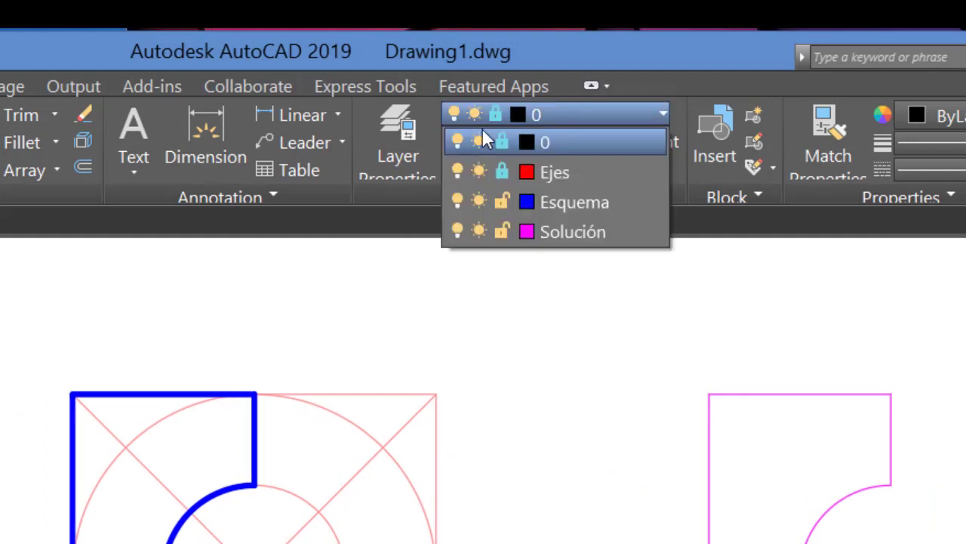
pyautogui.click(456, 170)
pyautogui.click(456, 170)
pyautogui.click(457, 170)
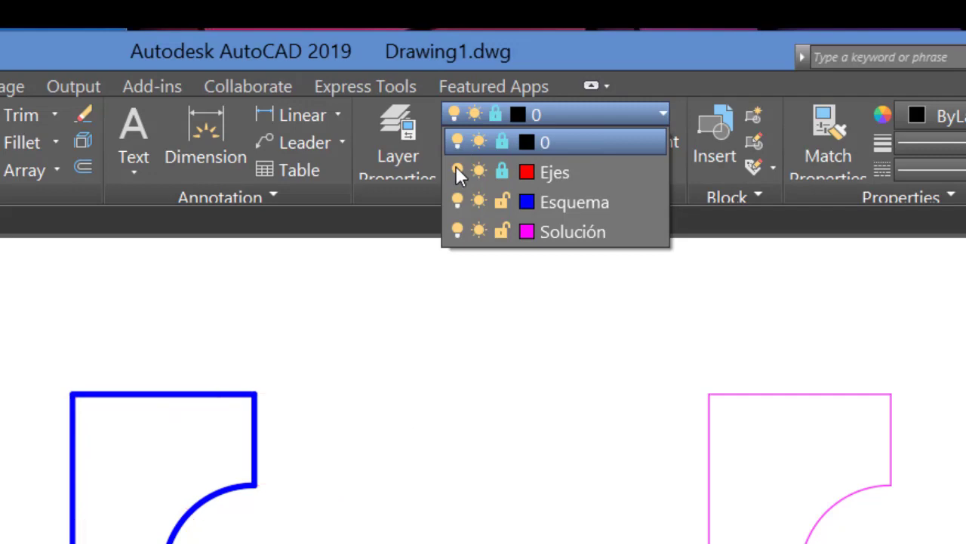
pyautogui.click(457, 170)
pyautogui.click(457, 170)
pyautogui.click(457, 170)
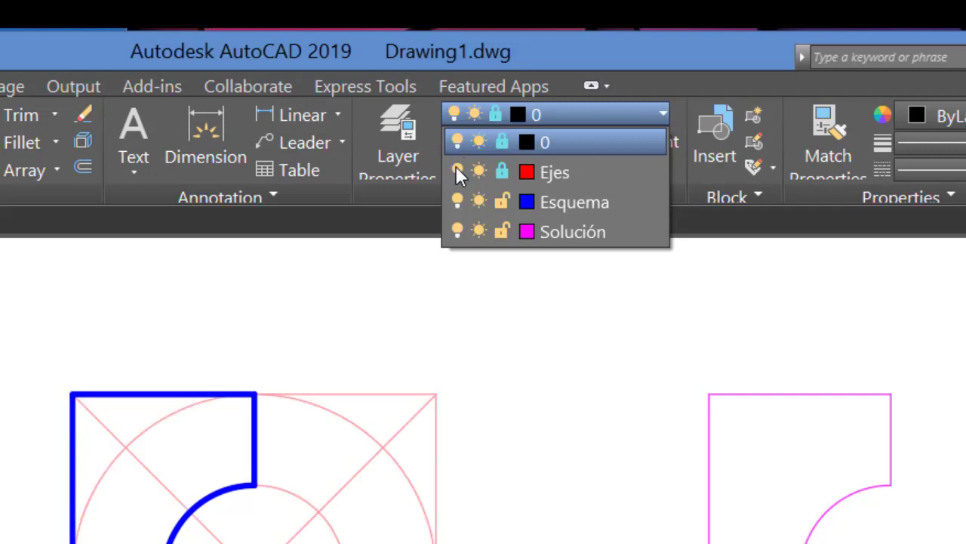
pyautogui.click(457, 170)
pyautogui.click(457, 170)
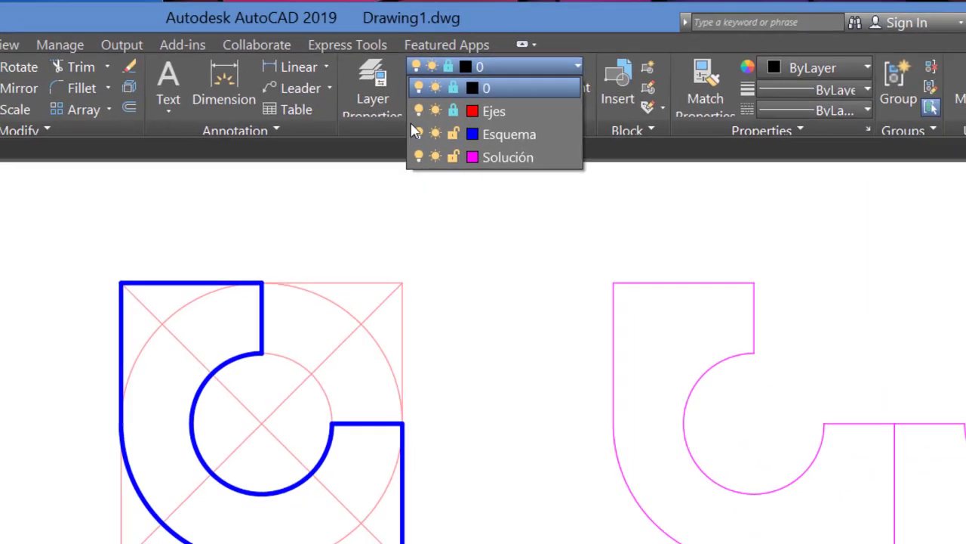
# Switch the Esquema layer off and back on to check the blue outline, leaving it on
pyautogui.click(419, 134)
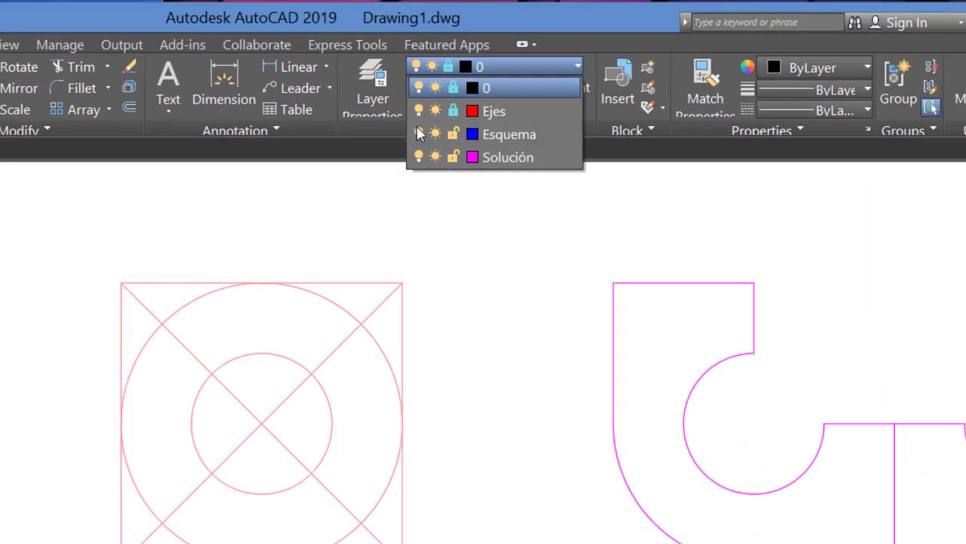
pyautogui.click(419, 134)
pyautogui.click(419, 134)
pyautogui.click(419, 133)
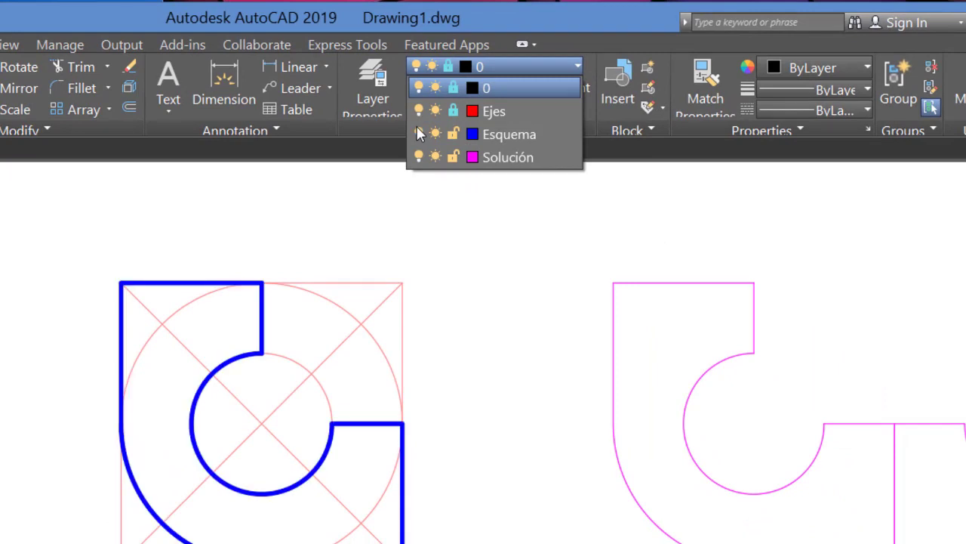
# Switch the Solución layer off and back on to check the magenta pattern, leaving it on
pyautogui.scroll(-5, 543, 277)
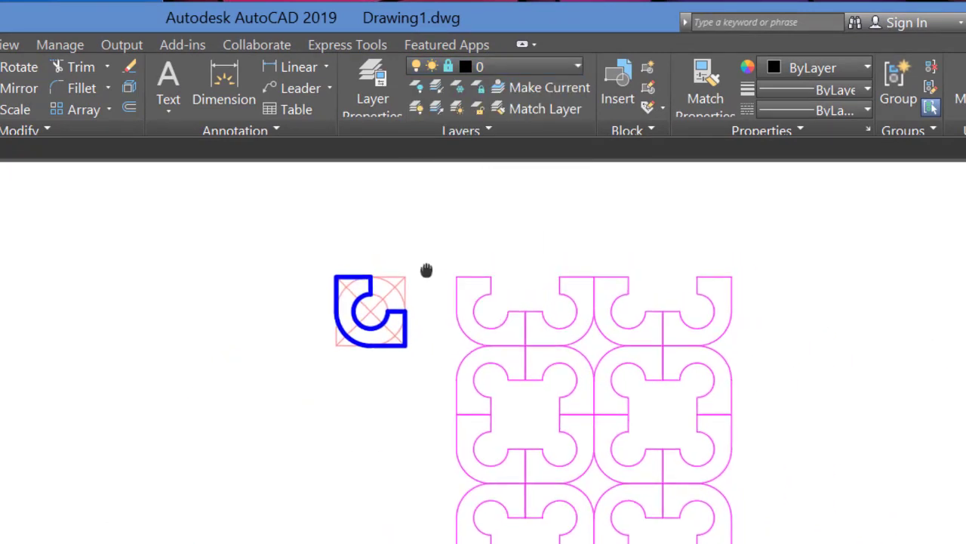
pyautogui.scroll(2, 437, 264)
pyautogui.moveTo(454, 260); pyautogui.dragTo(396, 239, button='middle')
pyautogui.click(498, 68)
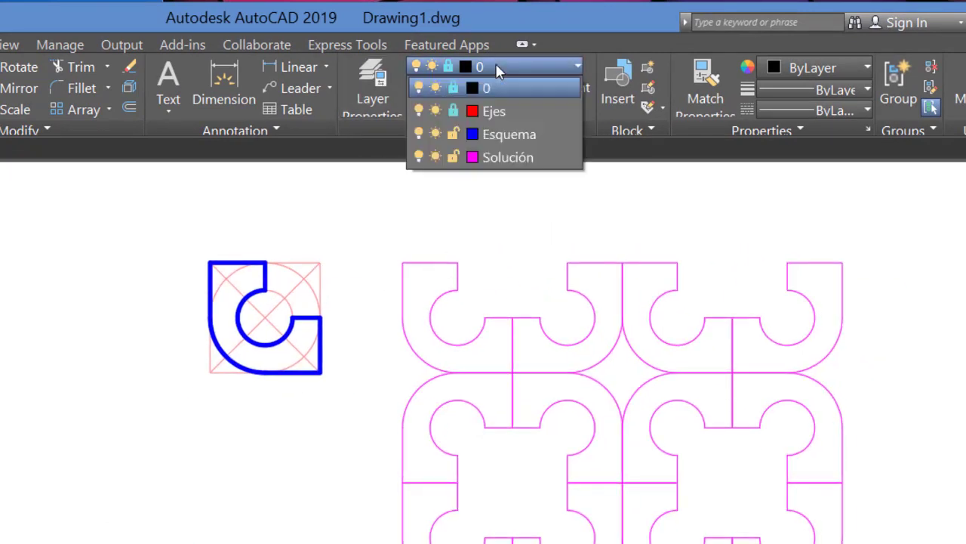
pyautogui.click(419, 156)
pyautogui.click(419, 156)
pyautogui.click(419, 156)
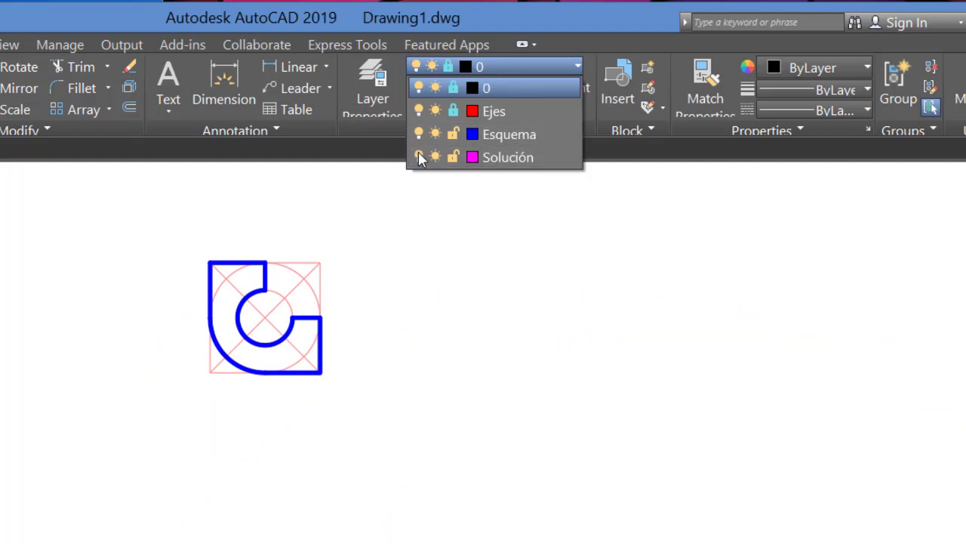
pyautogui.click(419, 156)
pyautogui.click(503, 219)
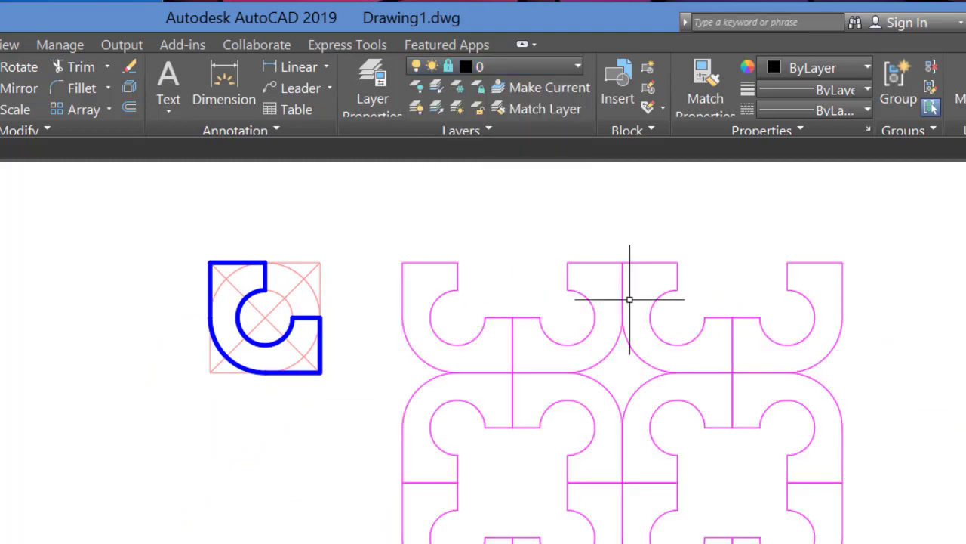
pyautogui.moveTo(556, 341); pyautogui.dragTo(479, 334, button='middle')
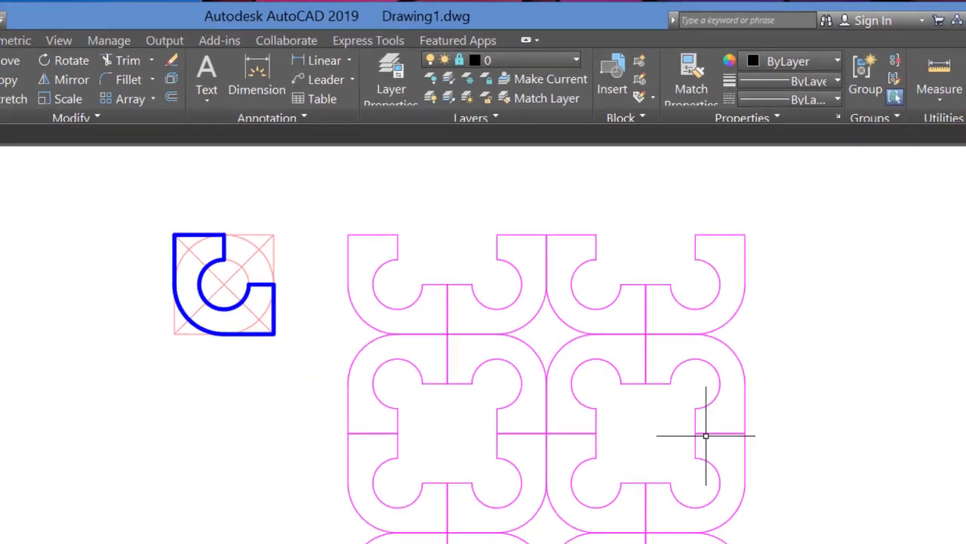